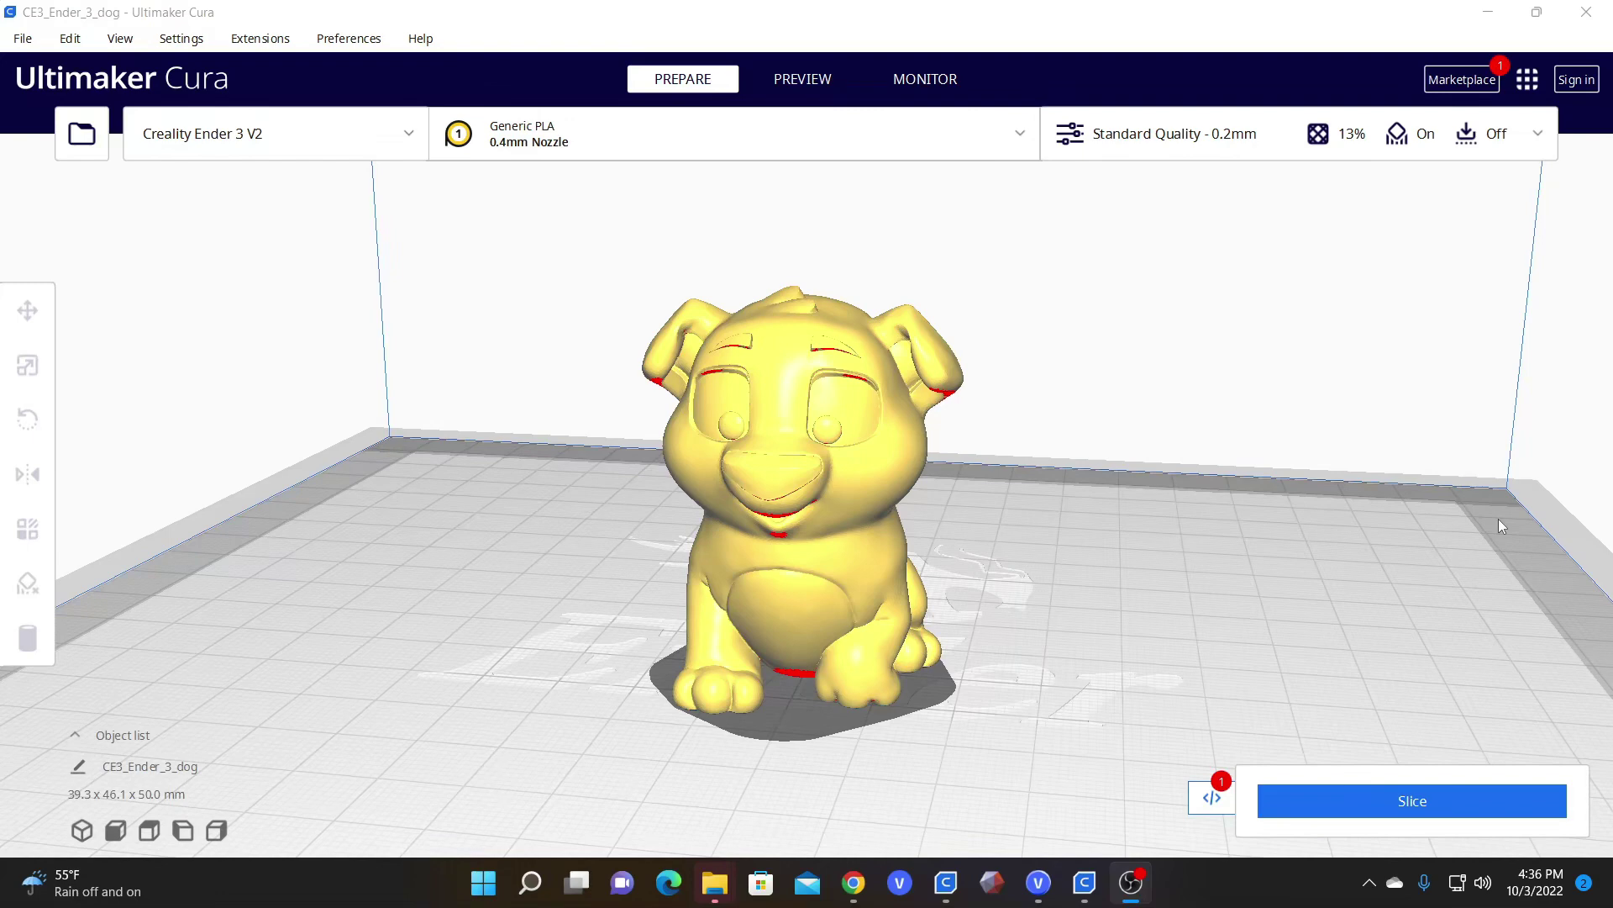
Orbit to see the dog head-on and from behind, then zoom out to the whole plate.
right_drag(1499, 518, 593, 576)
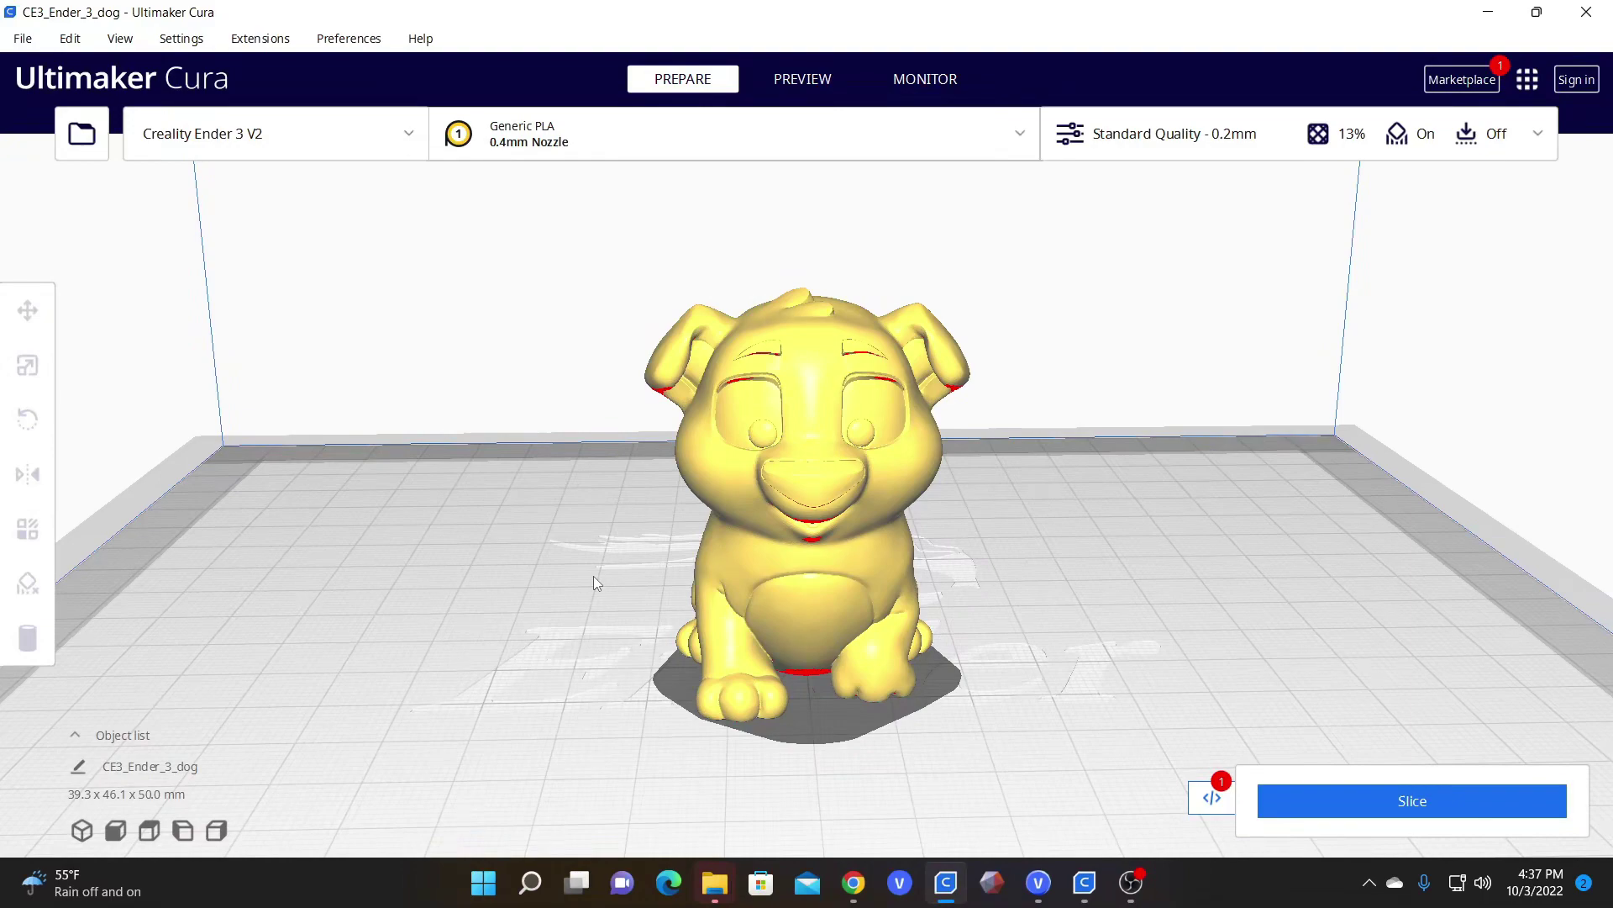
right_drag(608, 568, 801, 613)
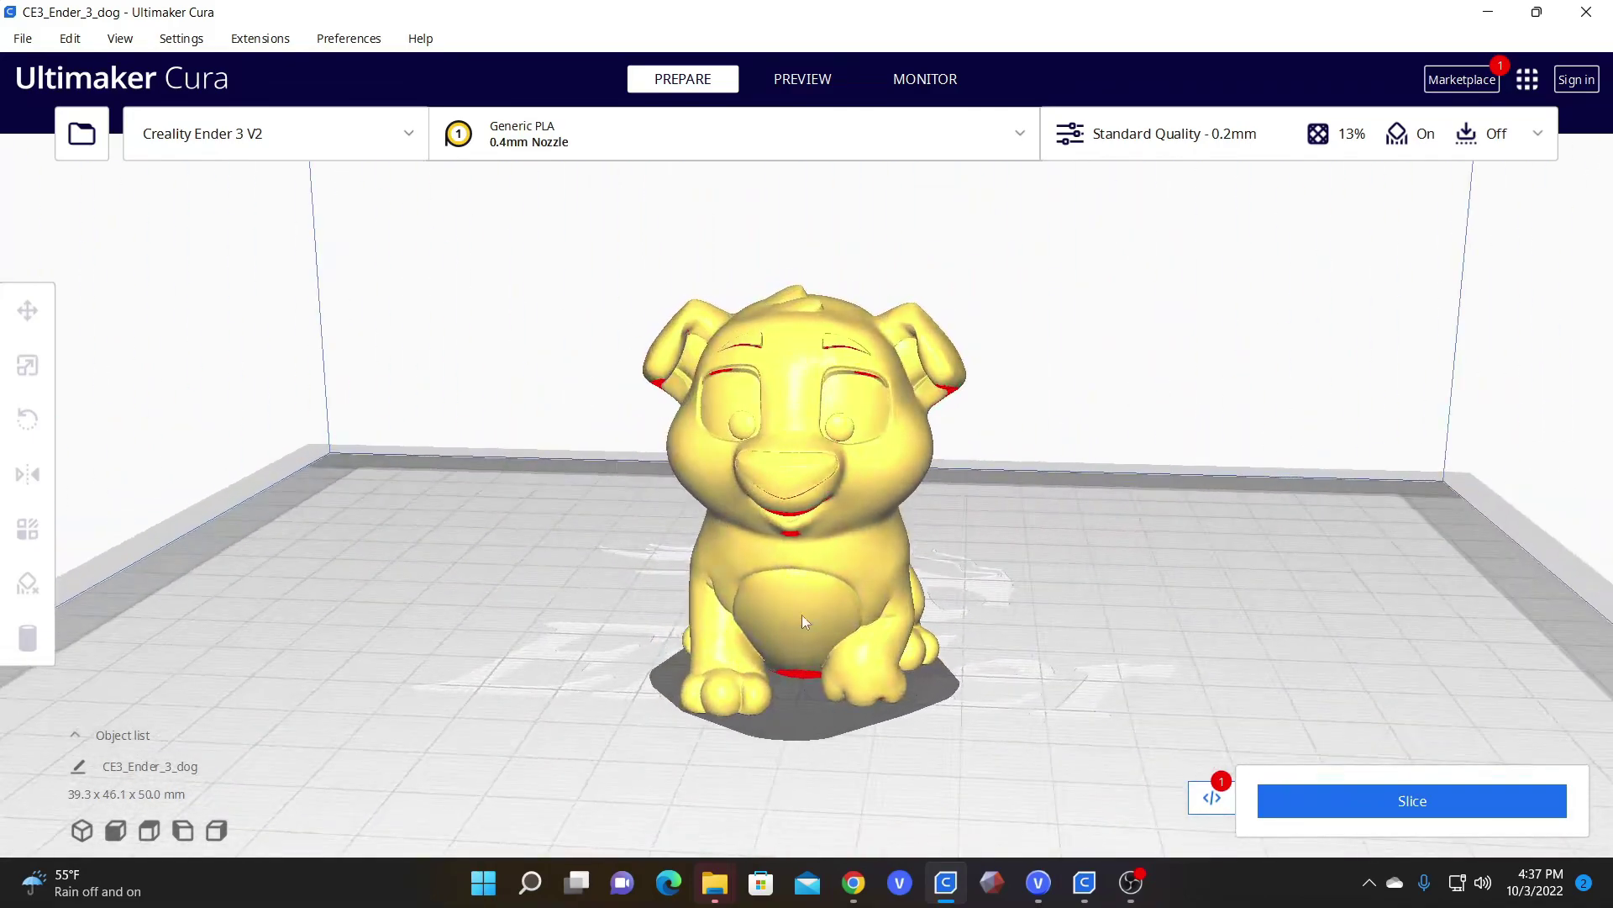
scroll(691, 623, down, 5)
right_drag(625, 619, 580, 670)
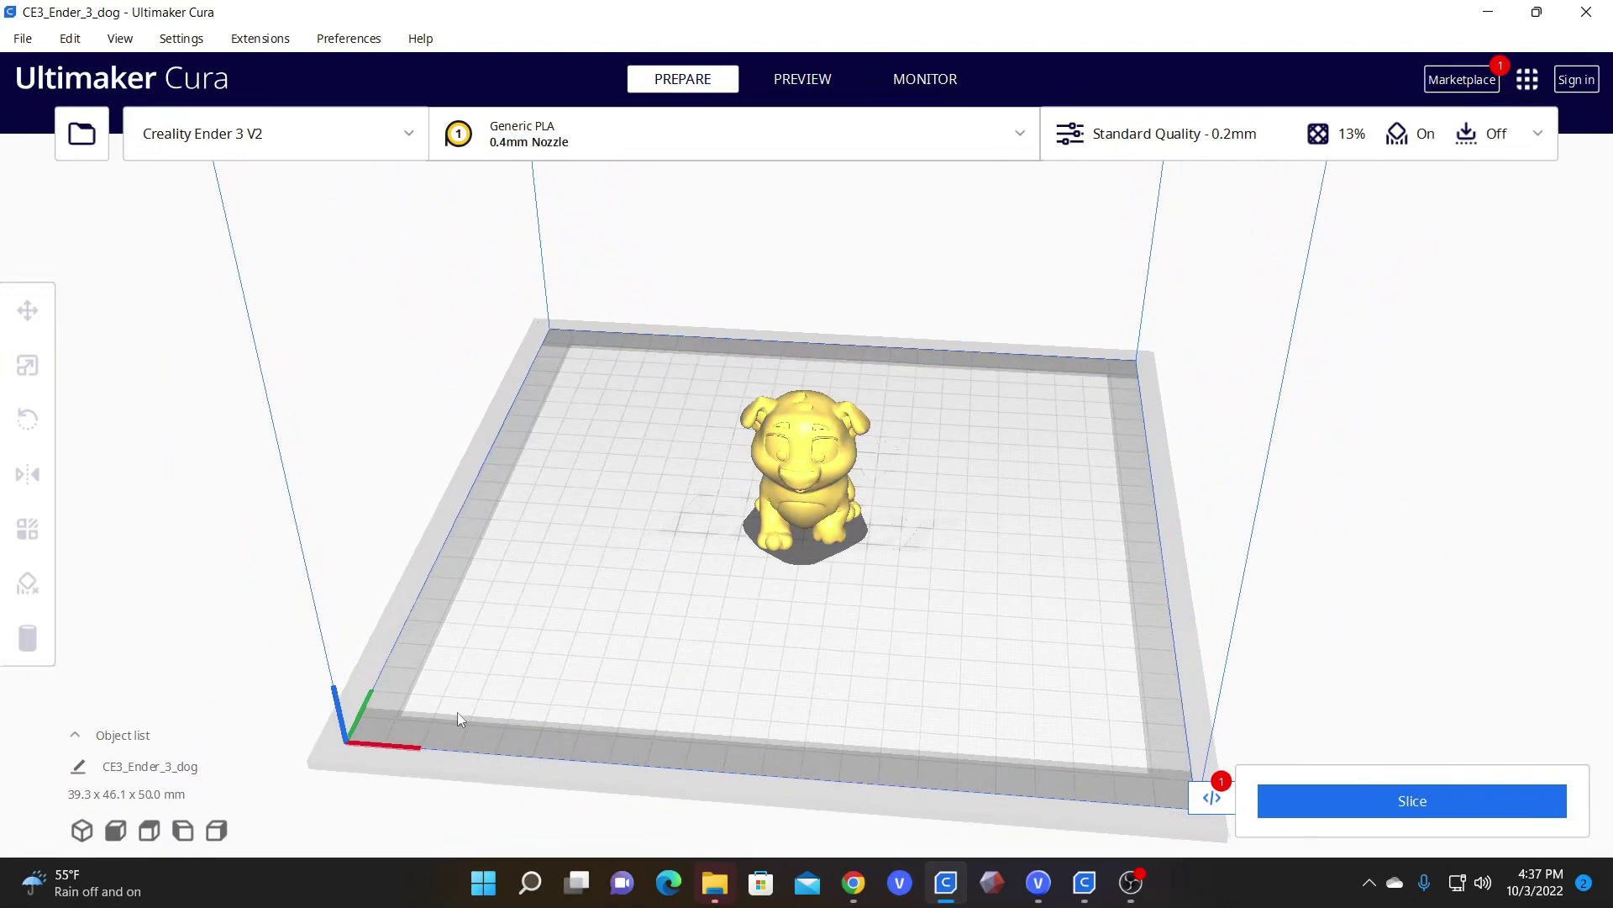
right_drag(457, 713, 420, 734)
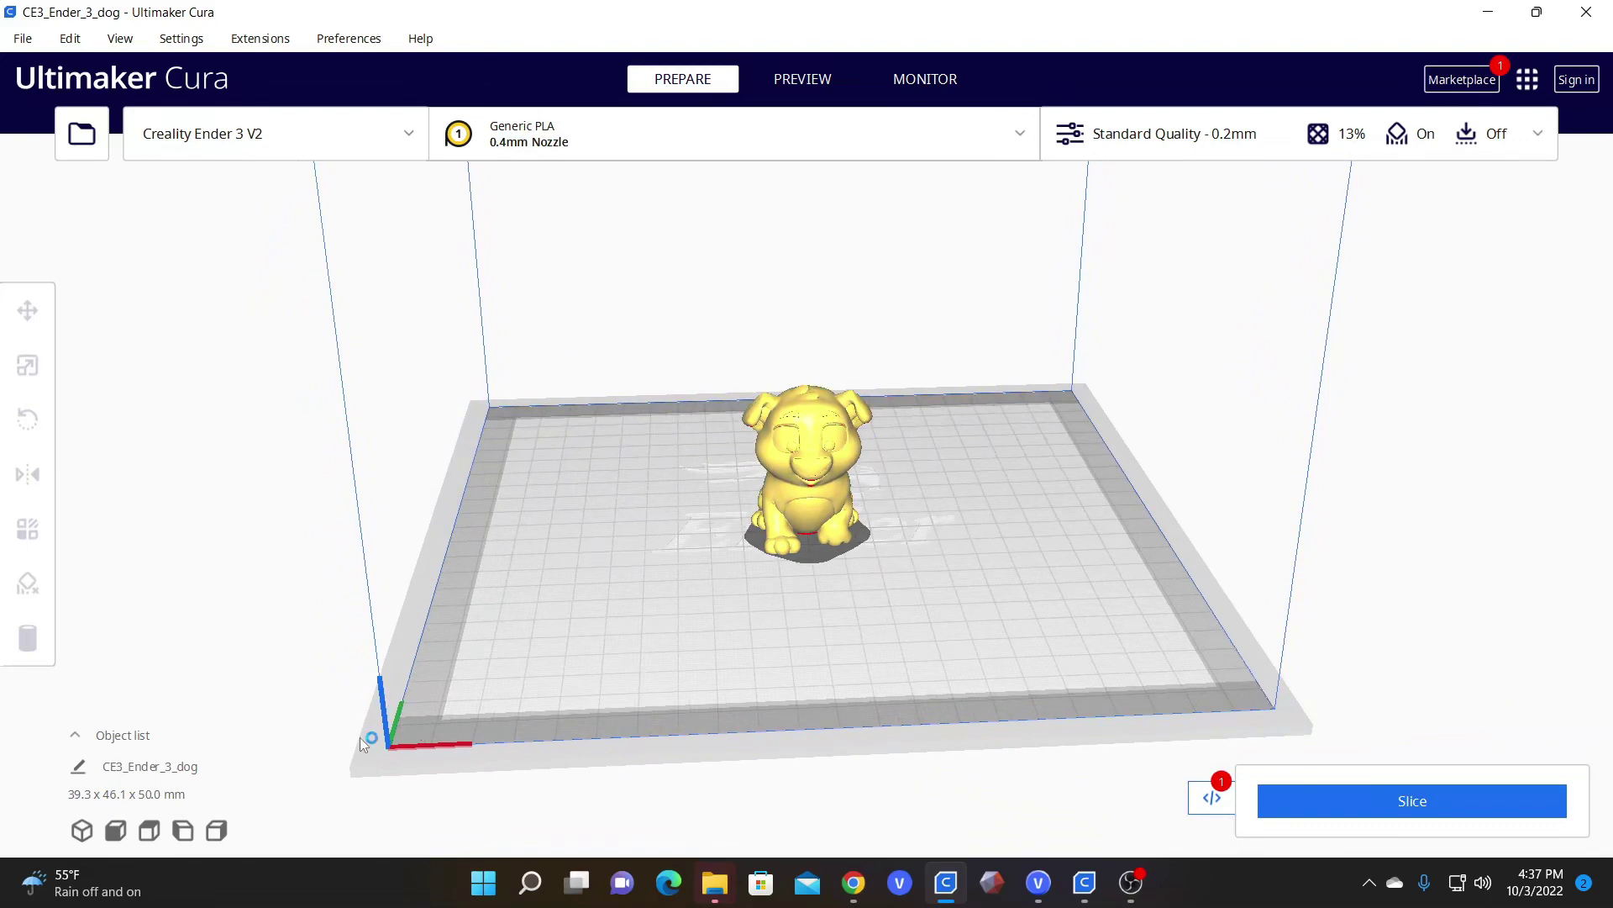
click(822, 451)
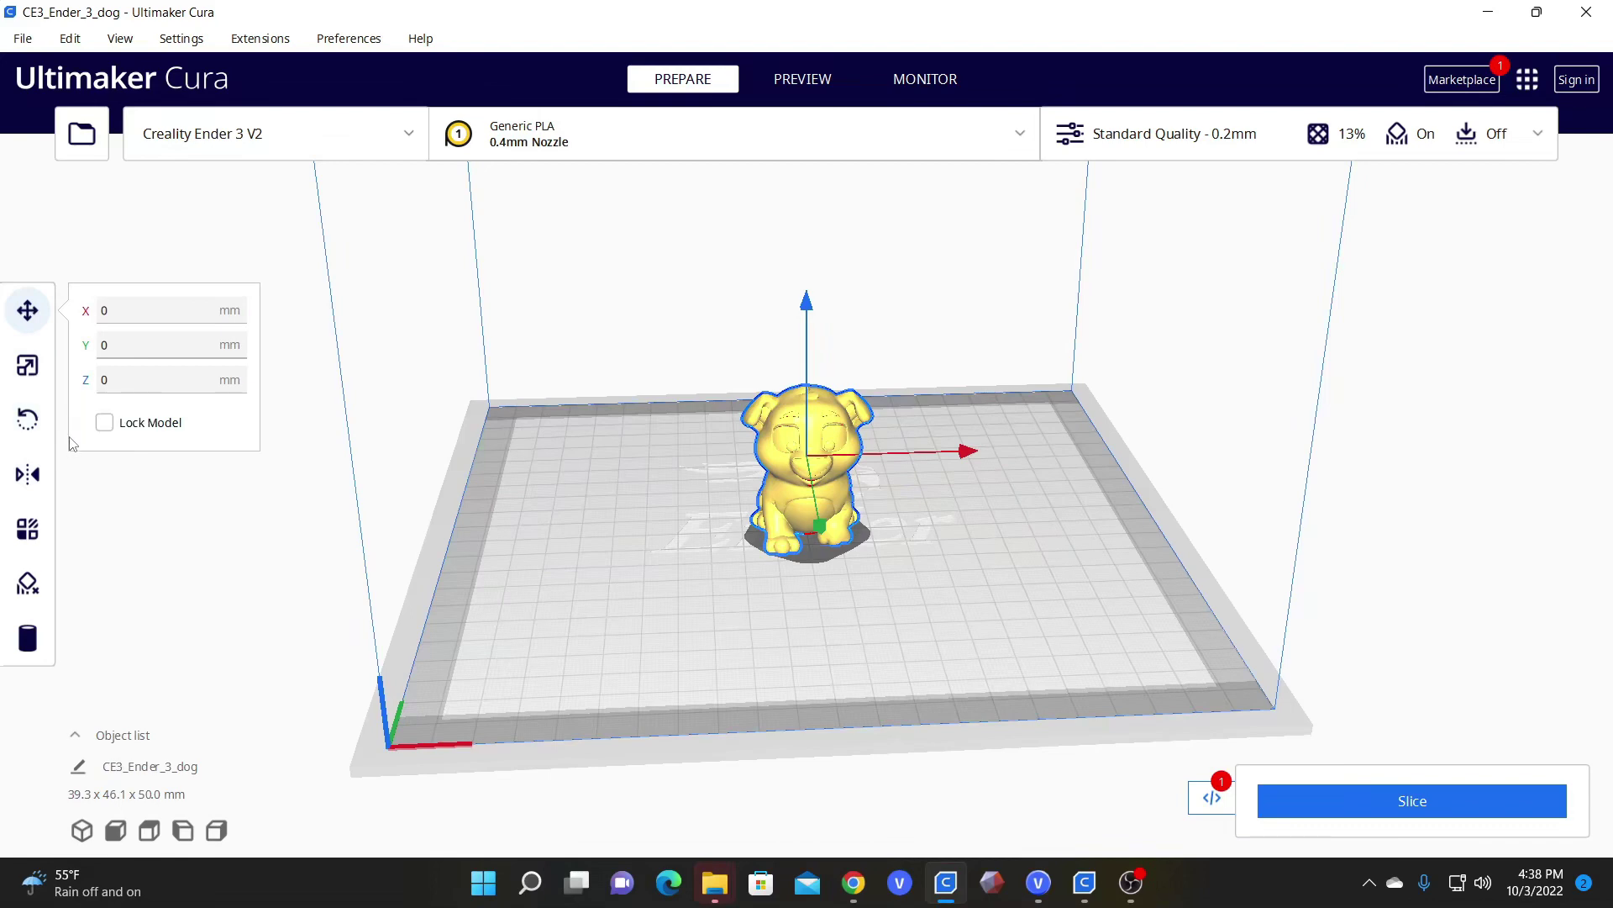
Tip the dog onto its side with Ctrl+Z, then orbit around and select it.
click(531, 534)
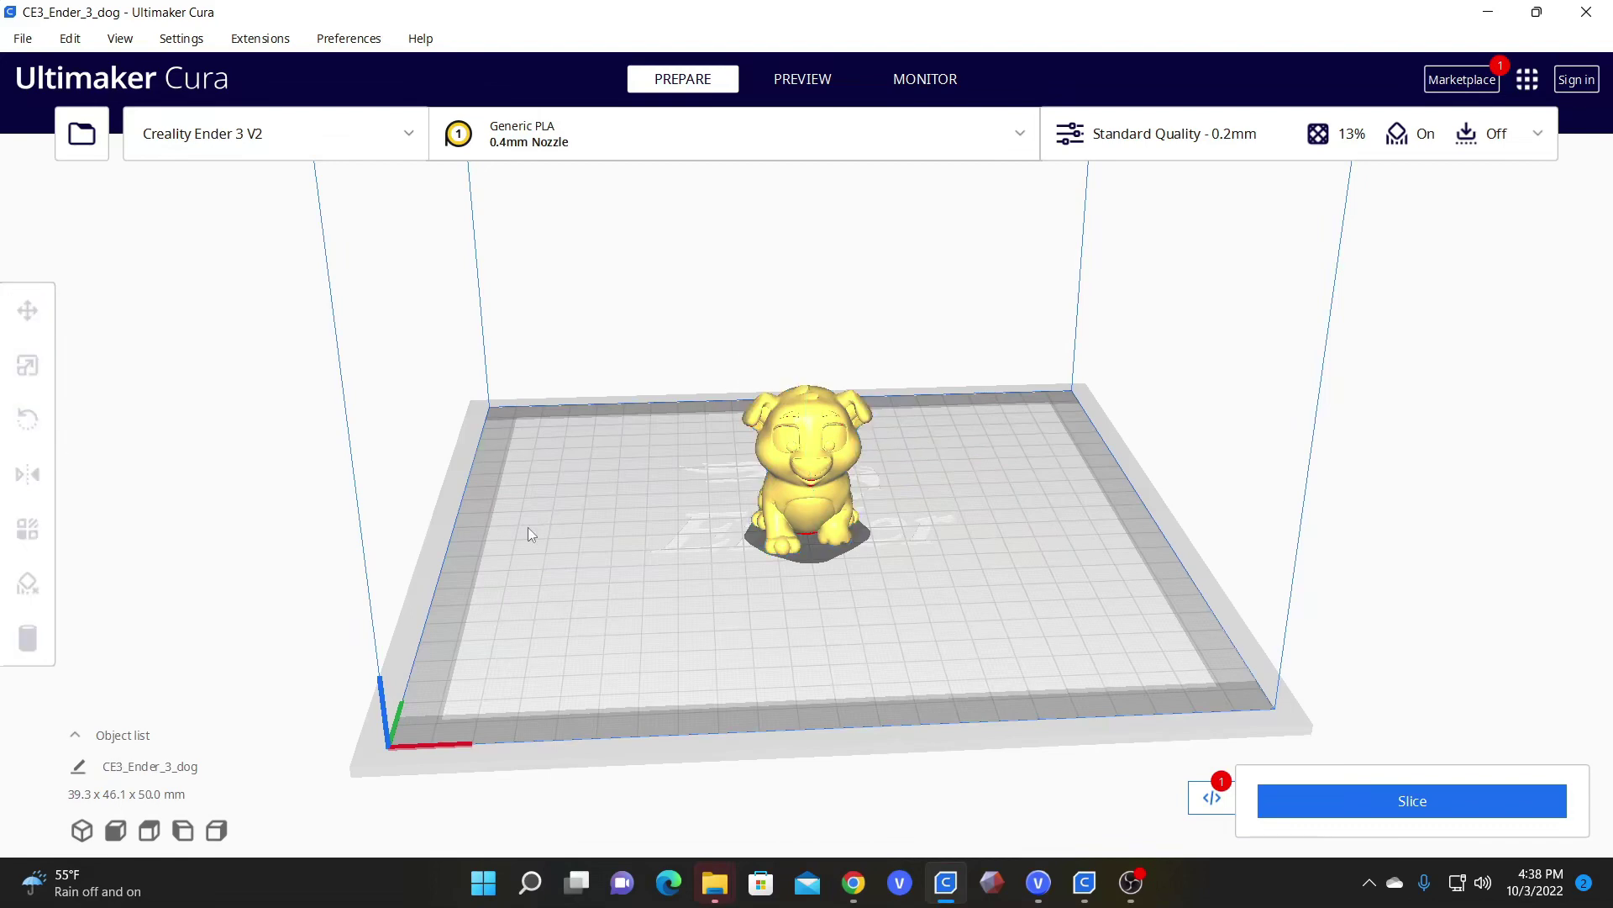
key(ctrl+z)
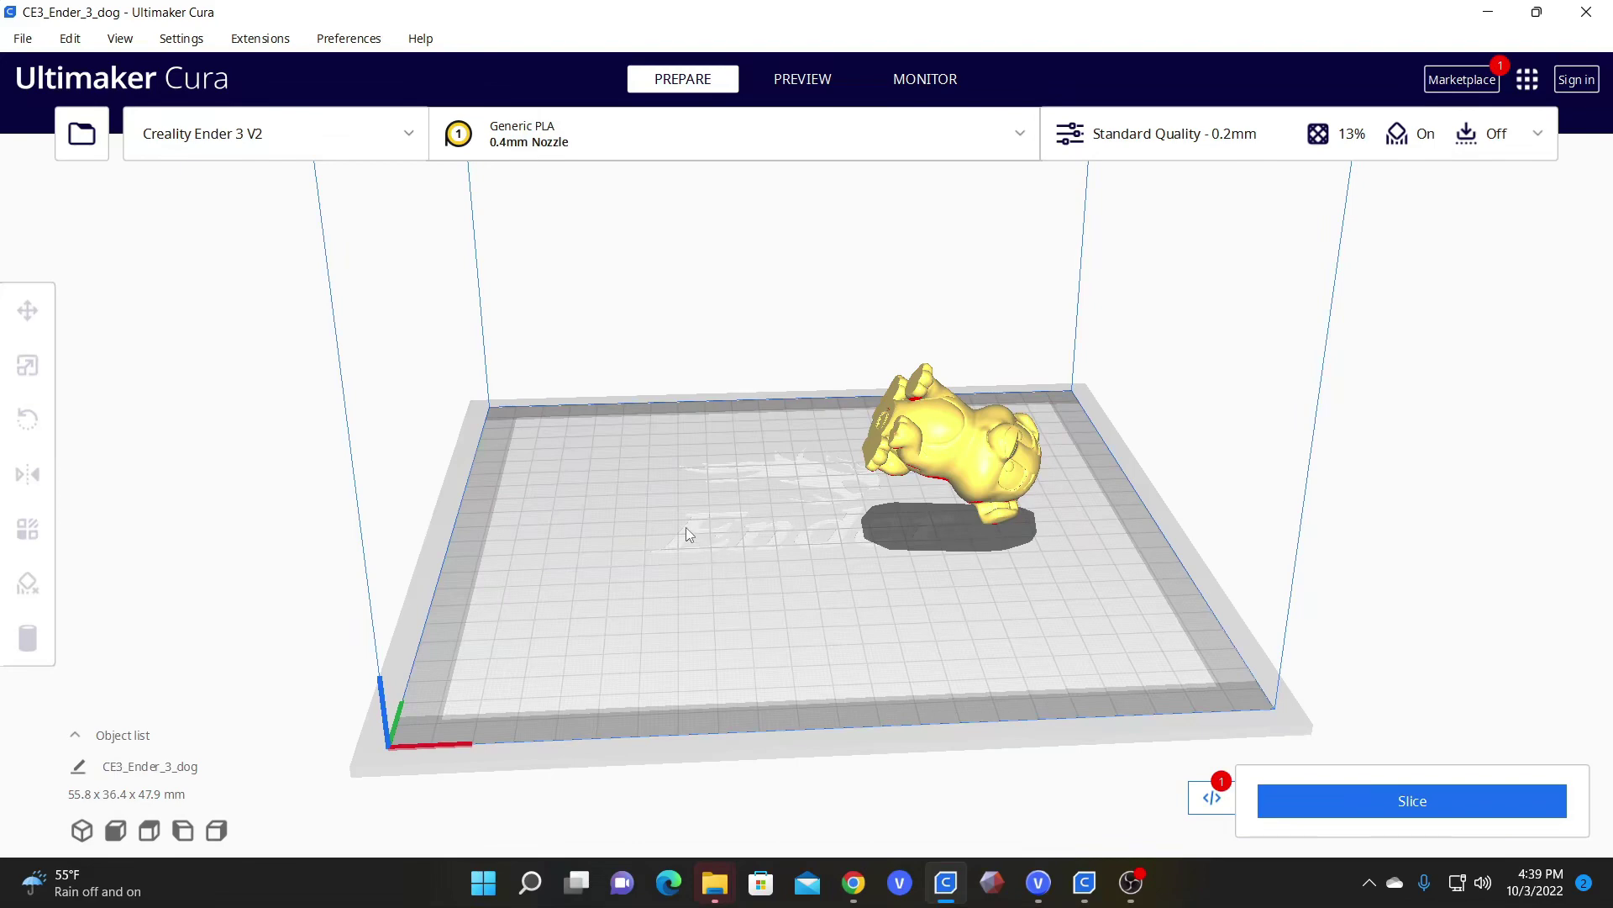
right_drag(916, 574, 898, 633)
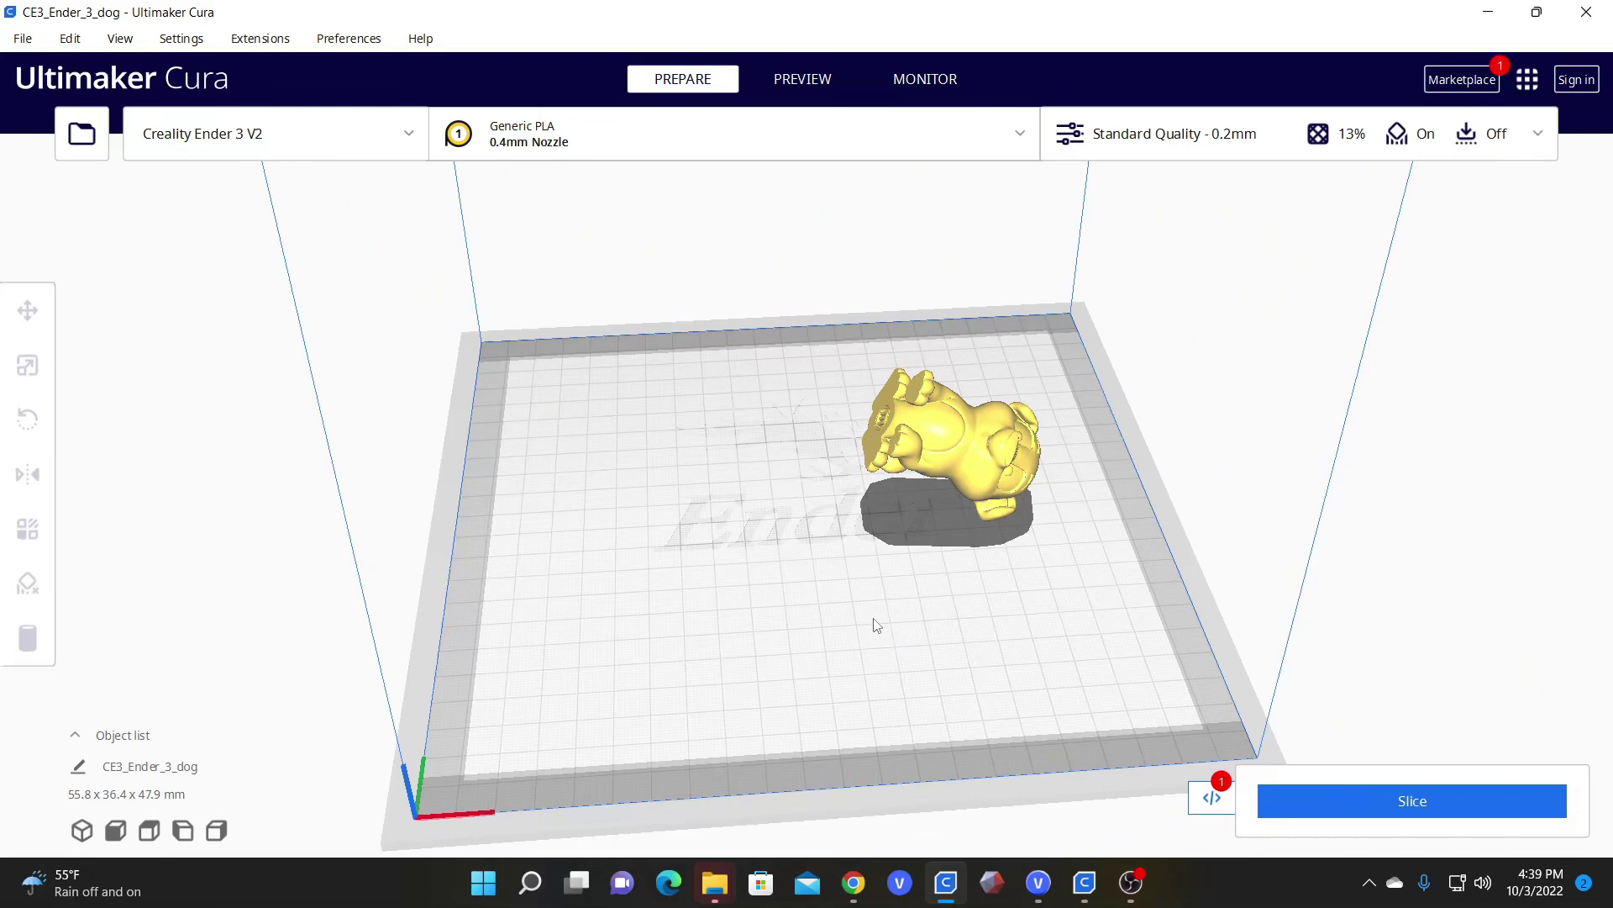
right_drag(871, 622, 870, 523)
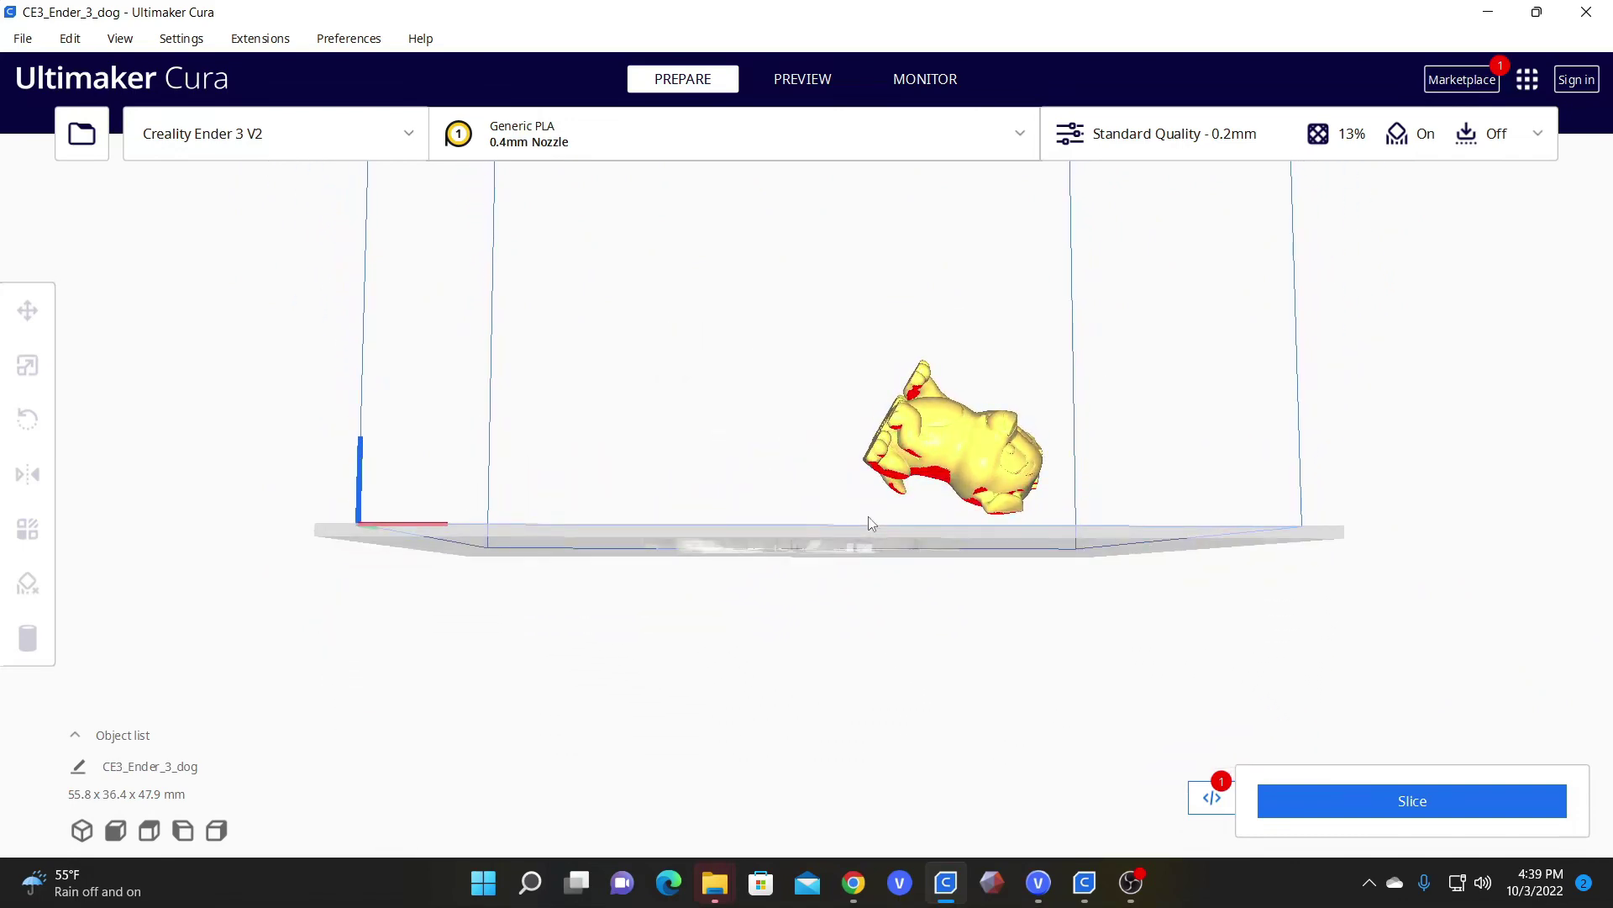
right_drag(857, 535, 836, 597)
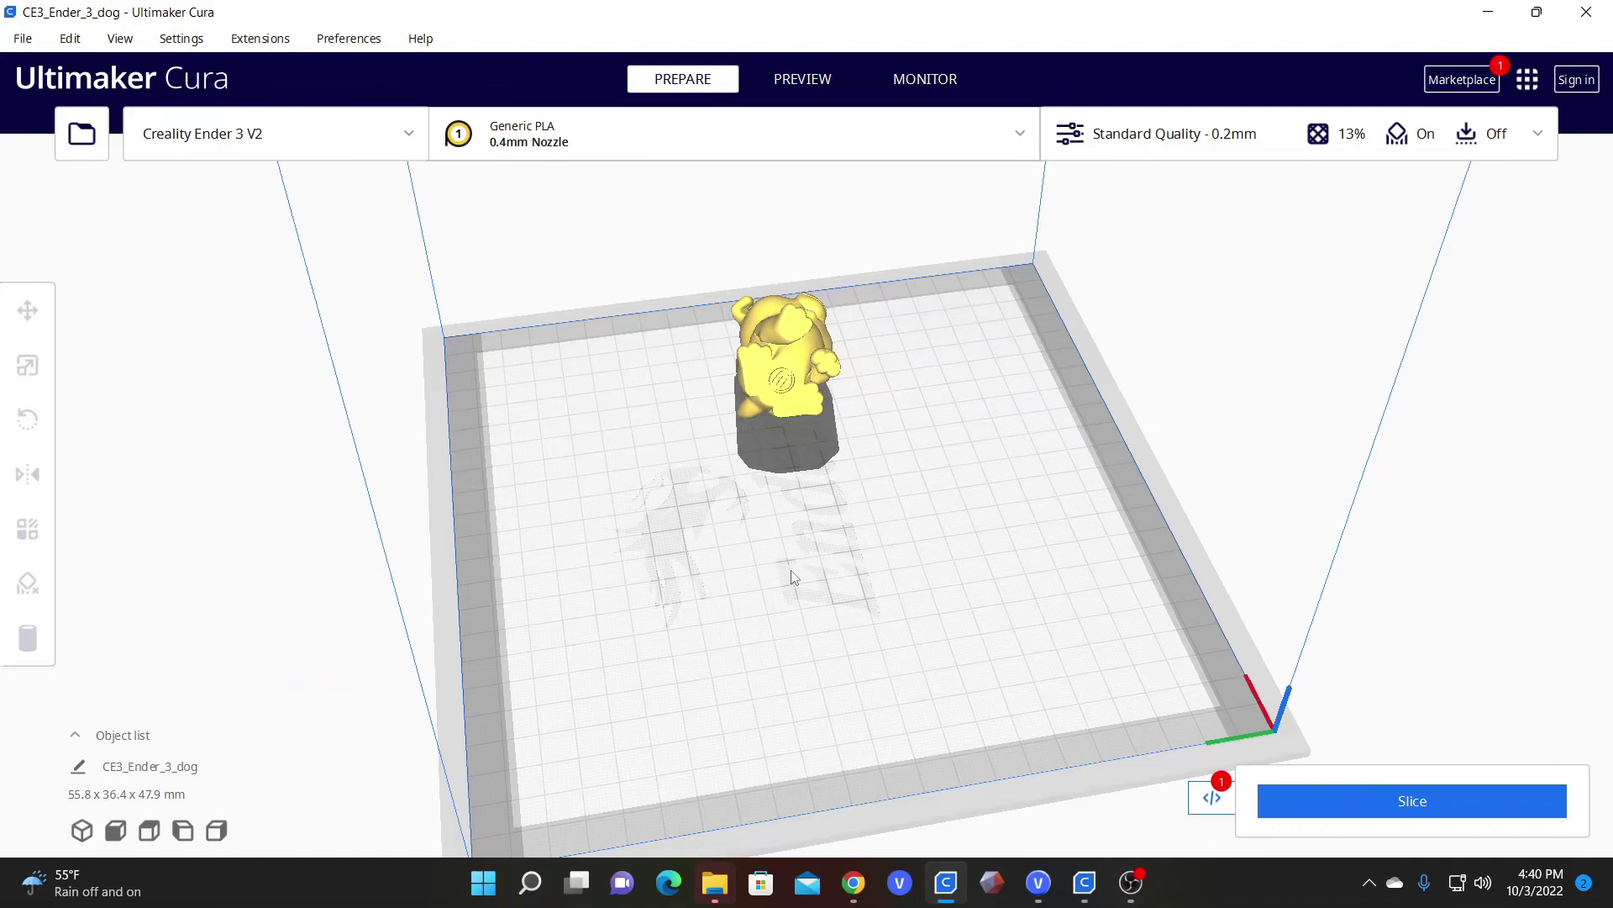
right_drag(789, 569, 555, 514)
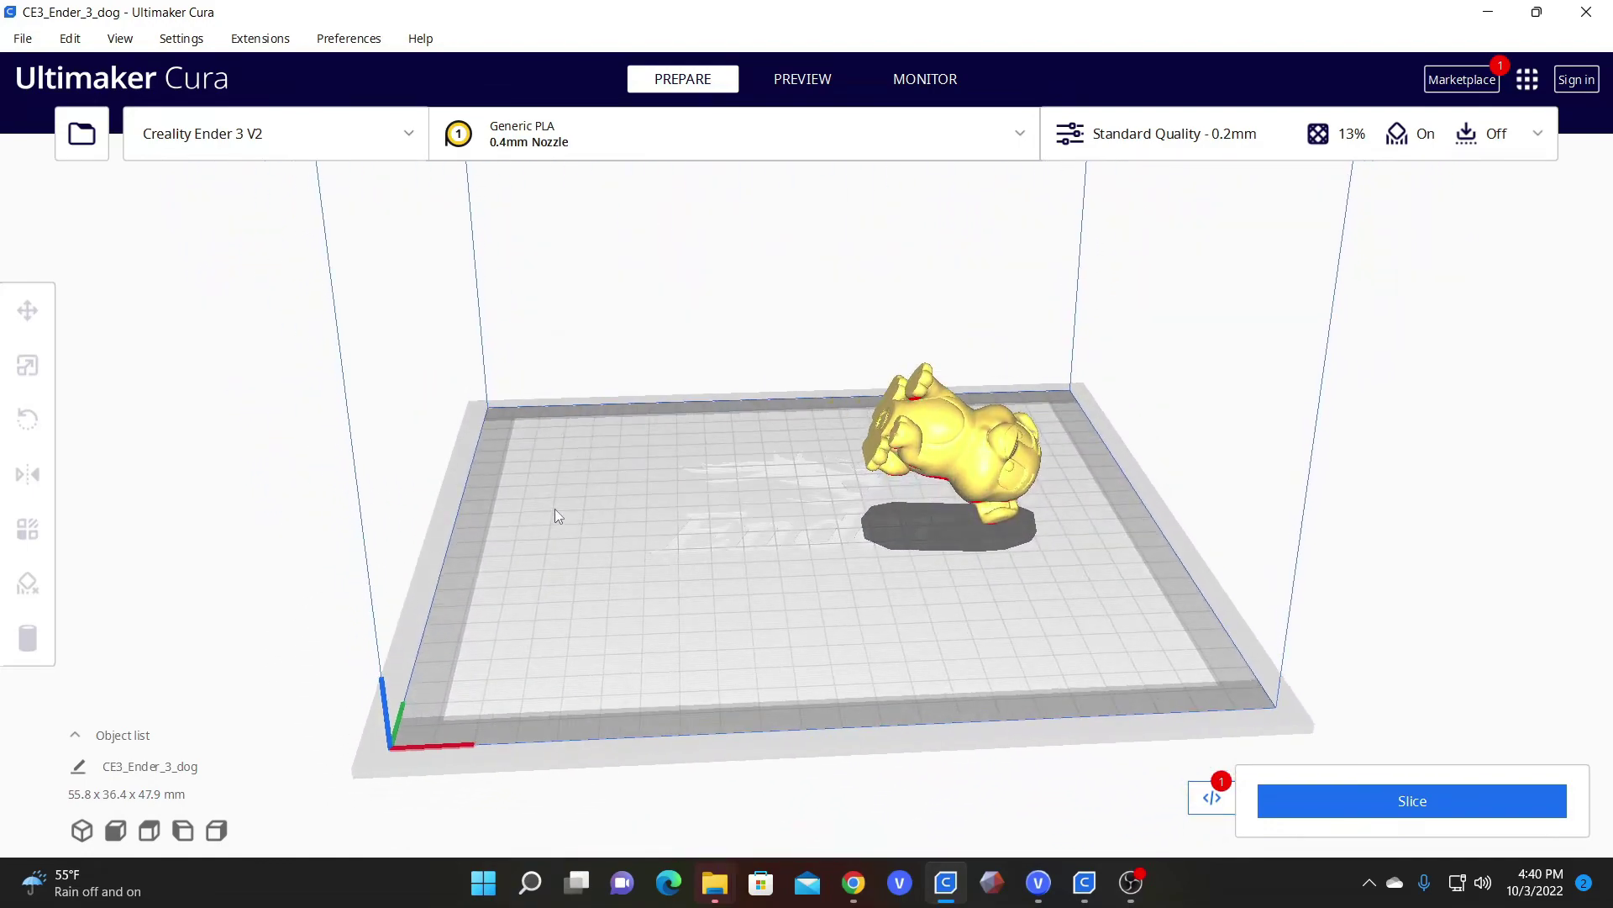
click(947, 438)
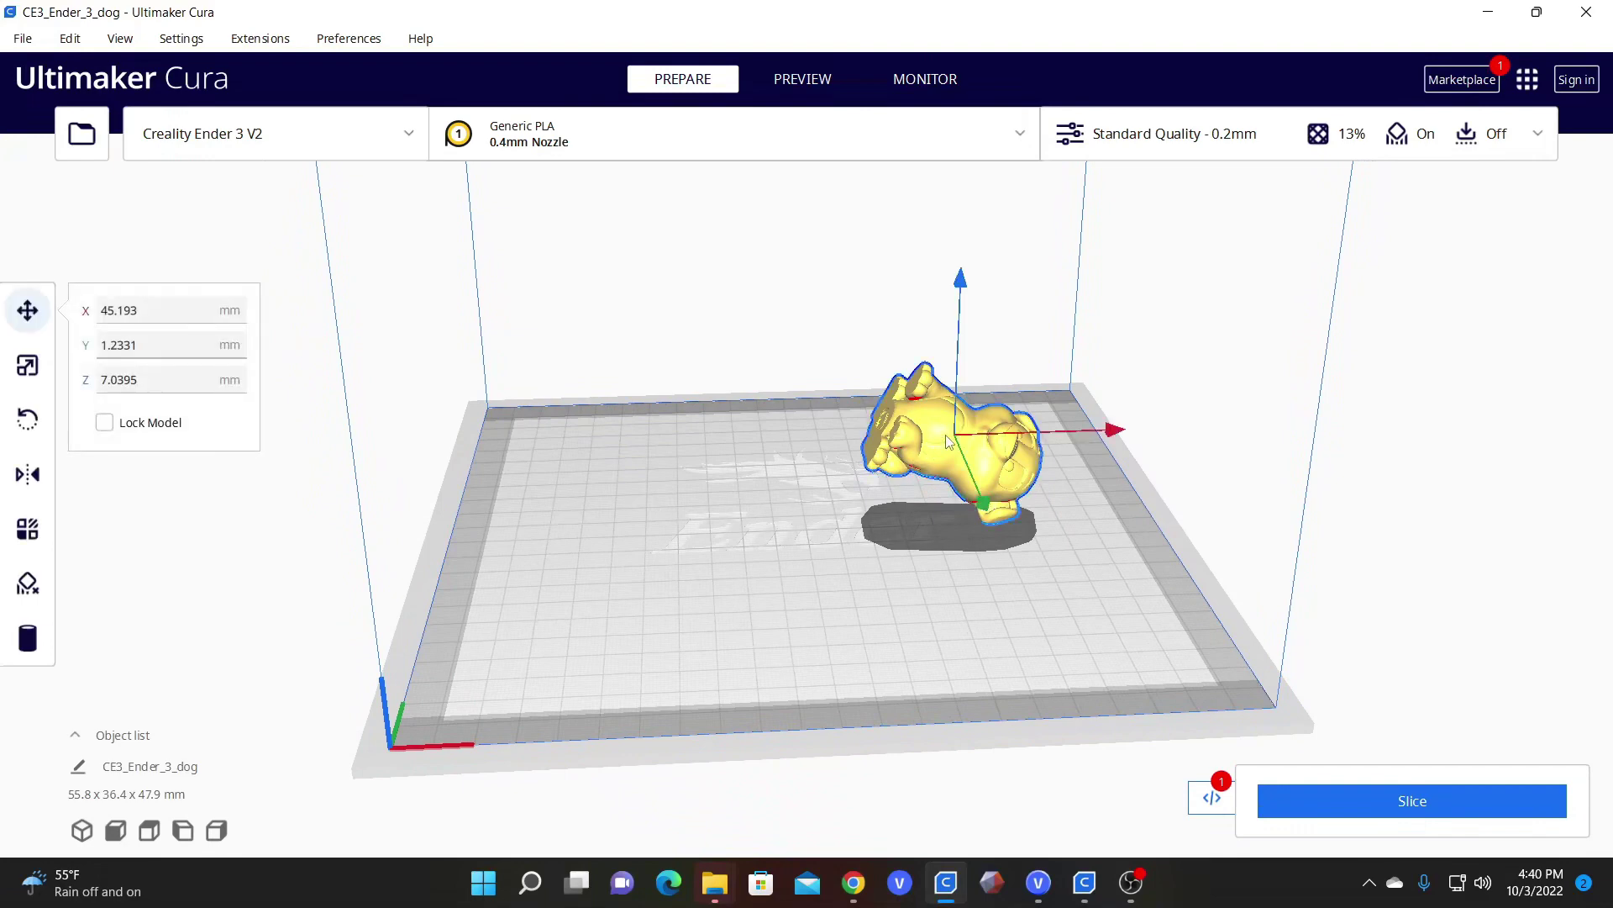
Use the Rotate tool's lay-flat face option on the dog's base so it stands upright at Z 0.
click(14, 415)
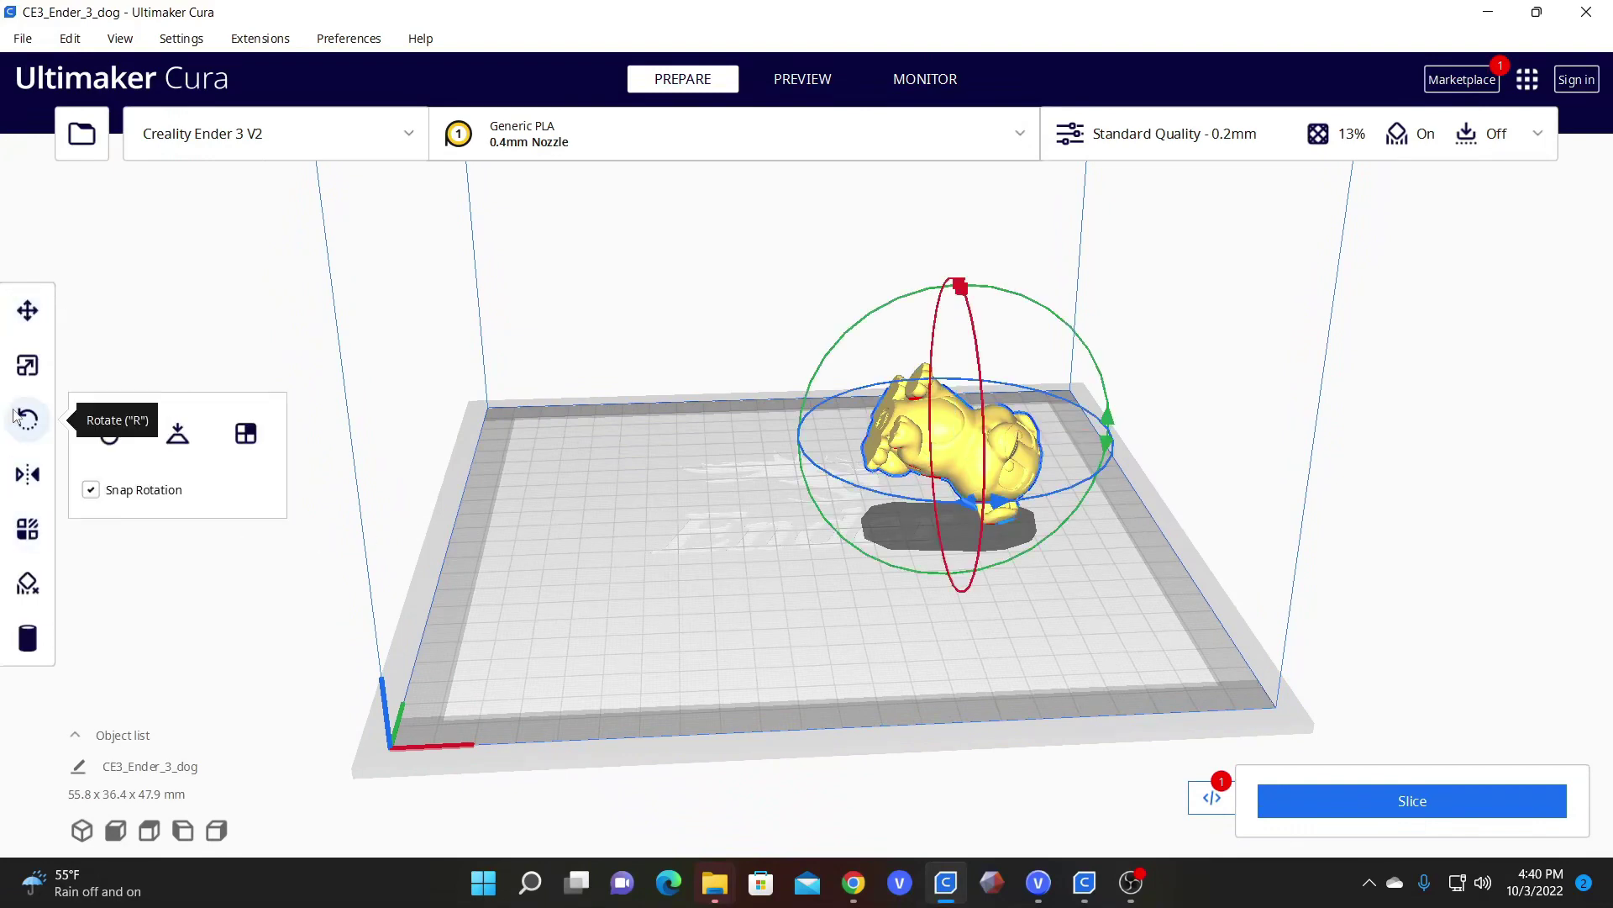
click(251, 447)
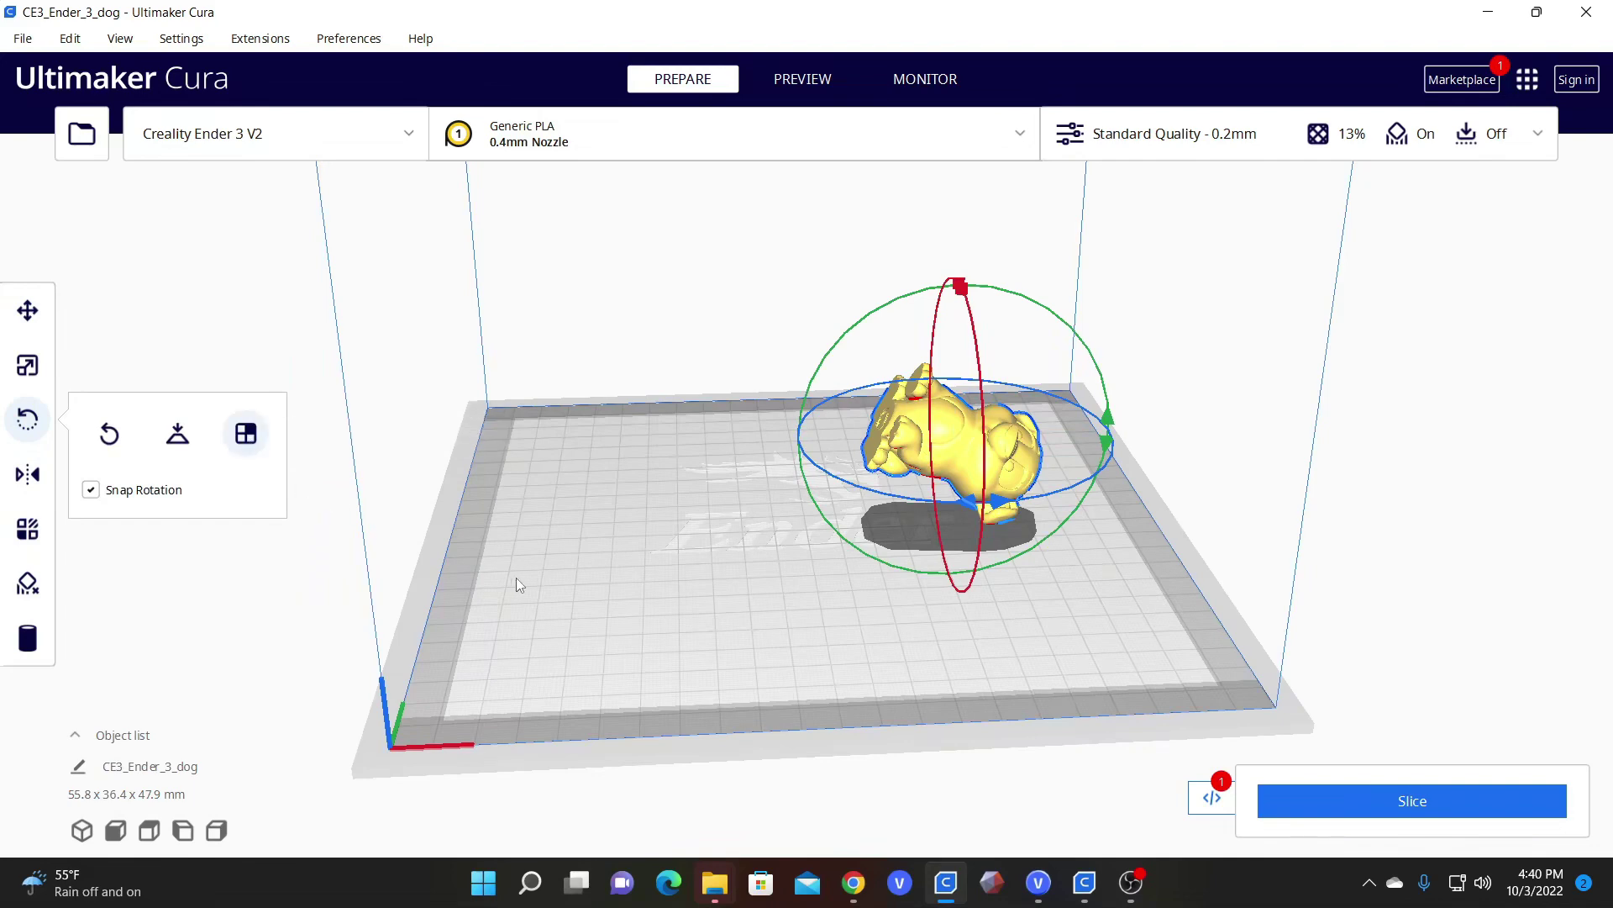
right_drag(516, 577, 829, 593)
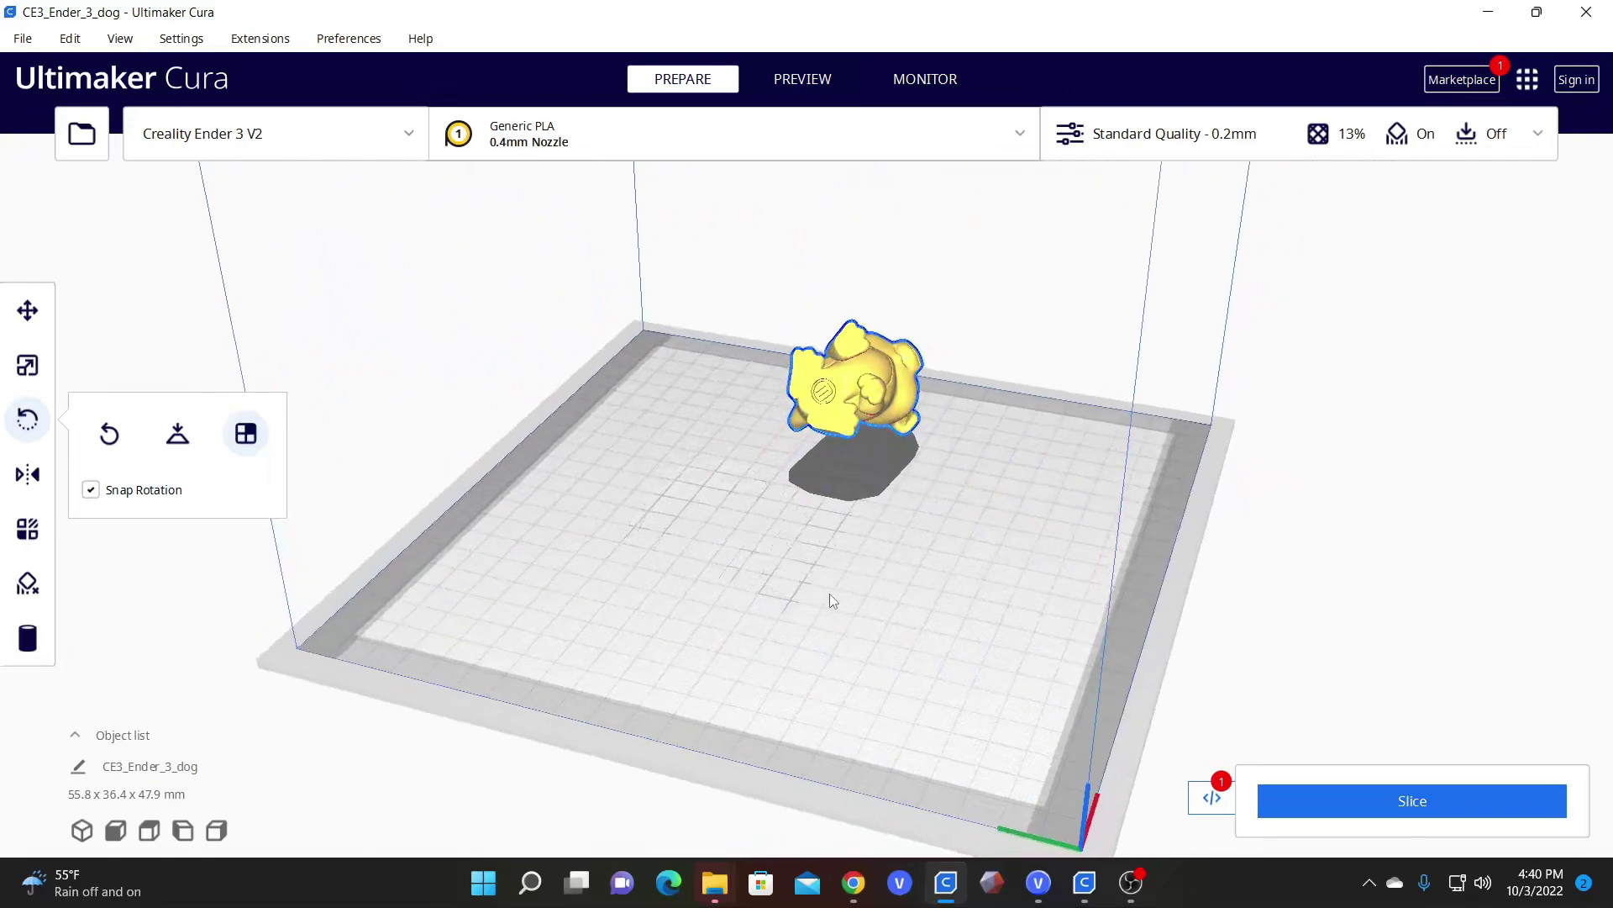
click(837, 418)
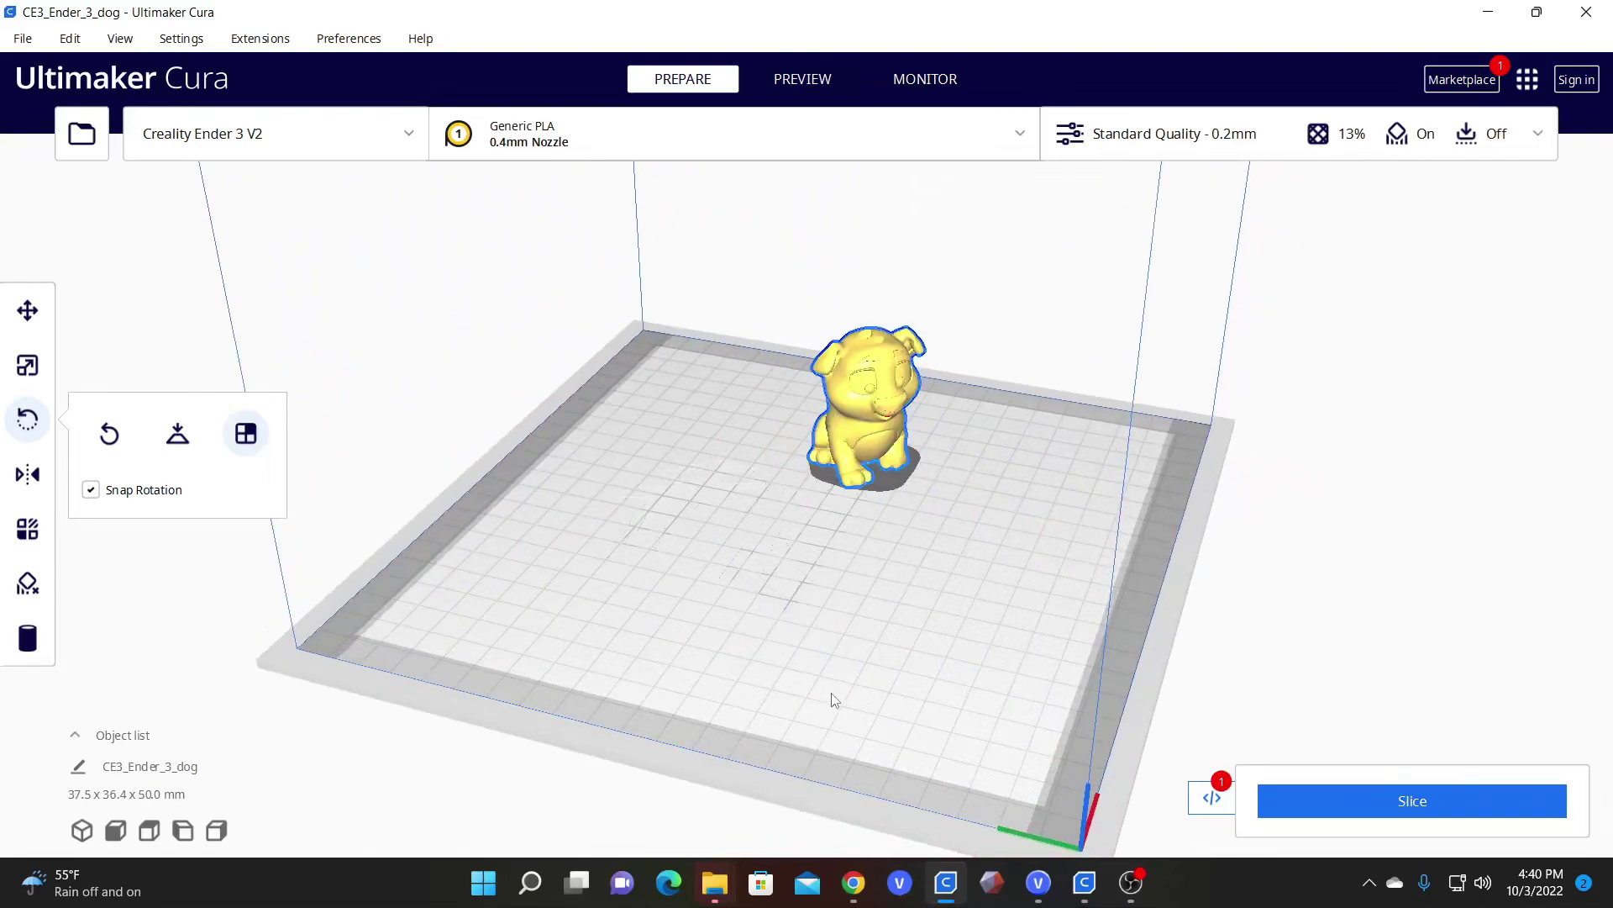
right_drag(832, 699, 1084, 512)
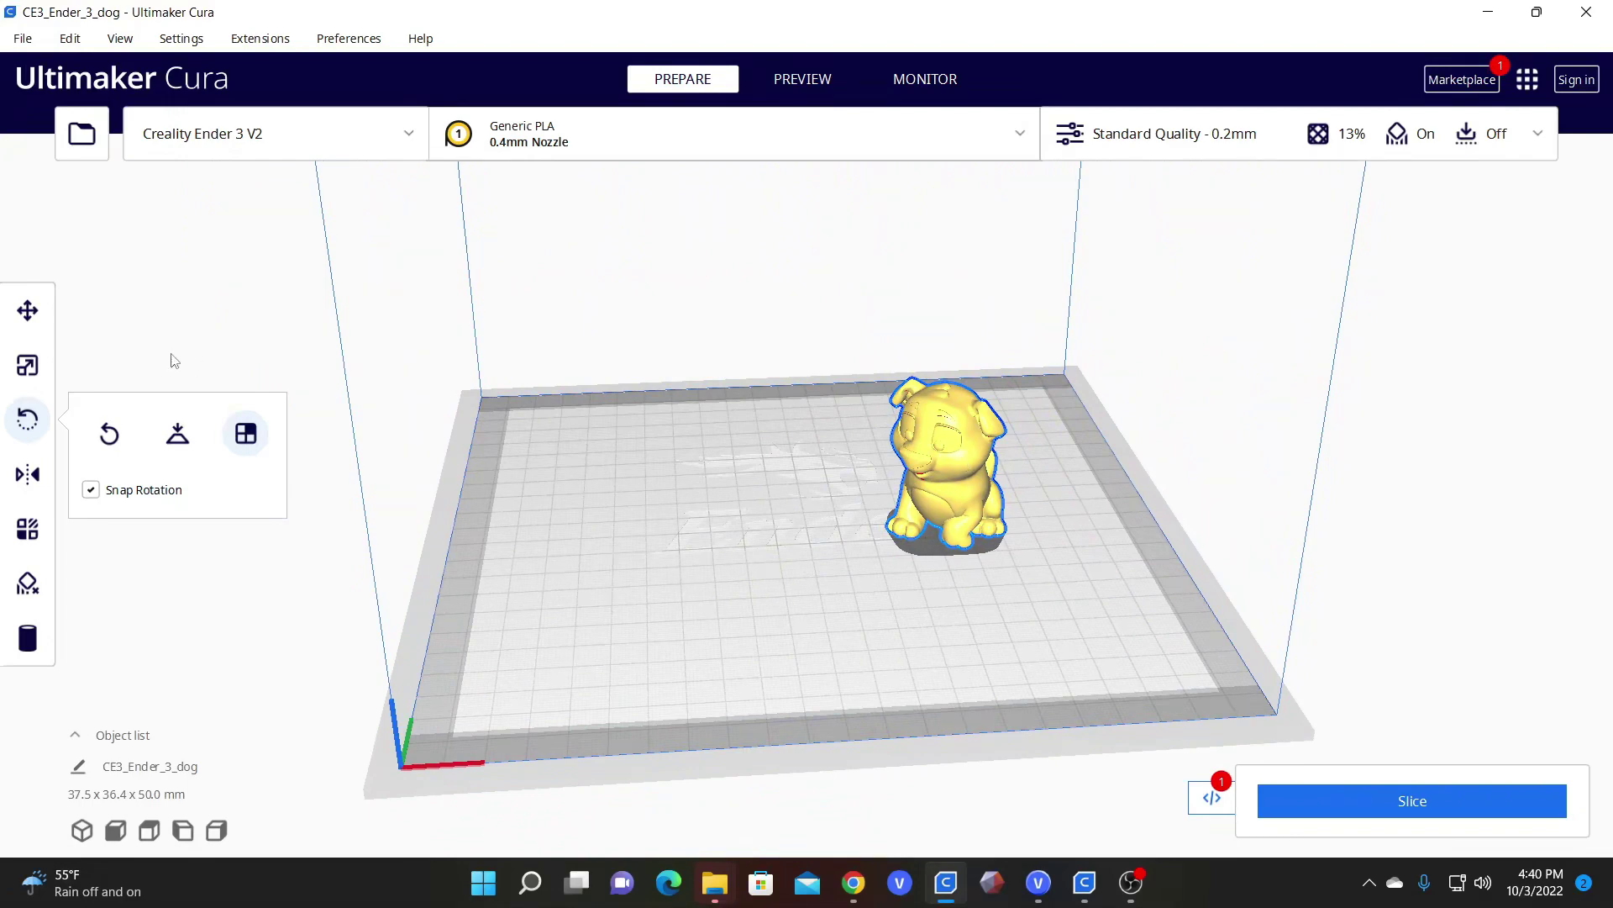
click(26, 310)
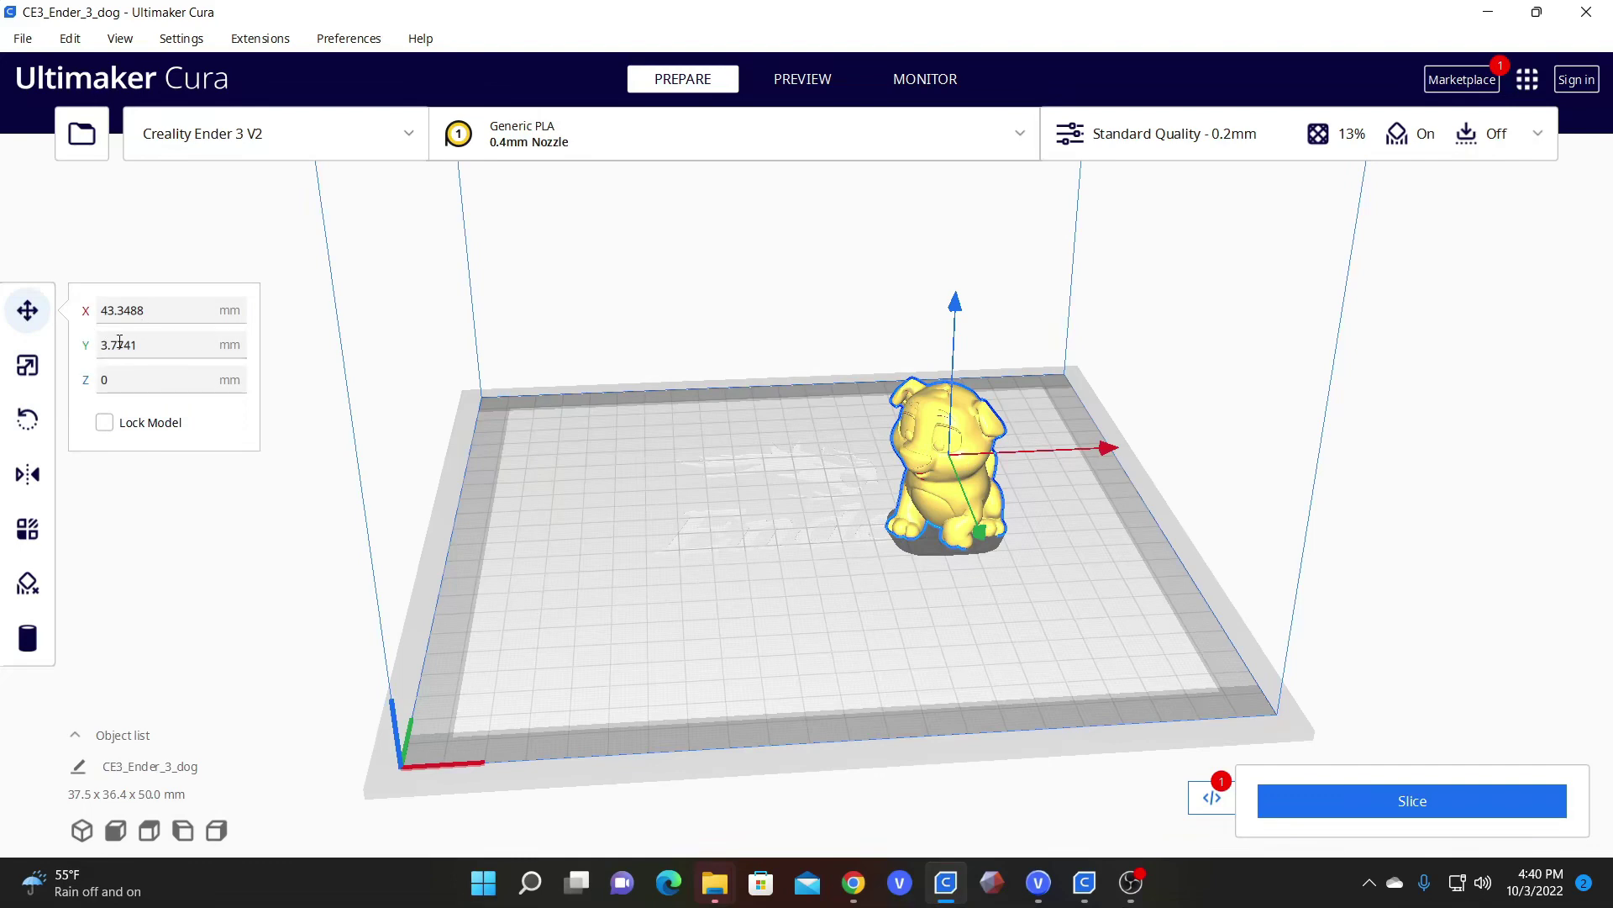
Enter 0 for both Y and X in the Move panel so the dog sits at the plate centre.
click(145, 343)
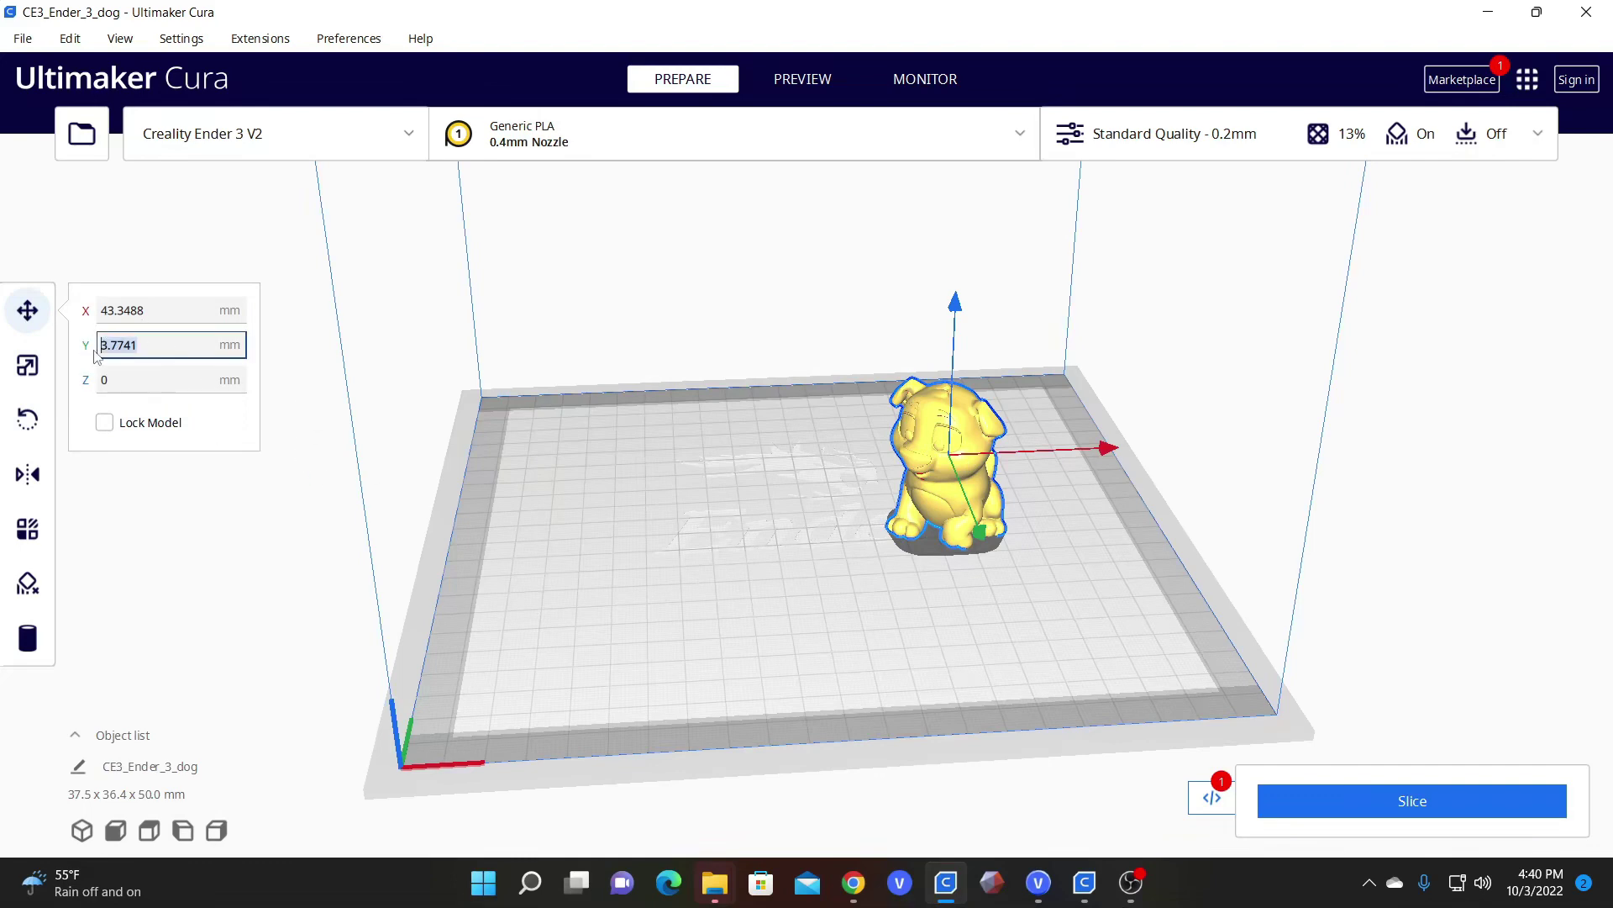
text(0)
click(164, 310)
text(0)
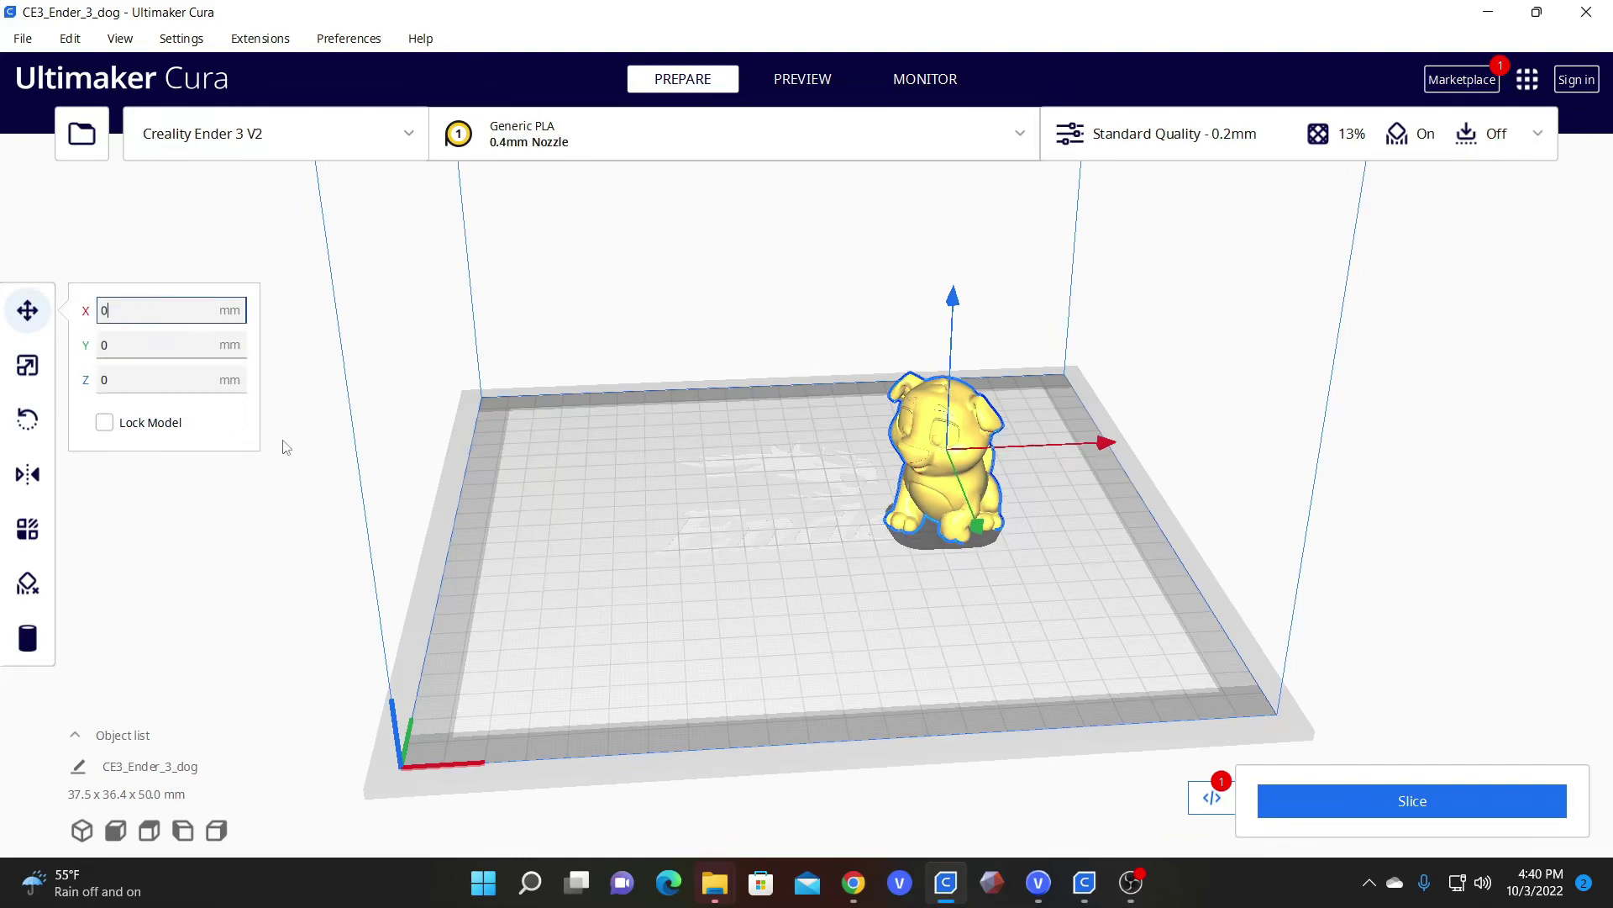
click(685, 617)
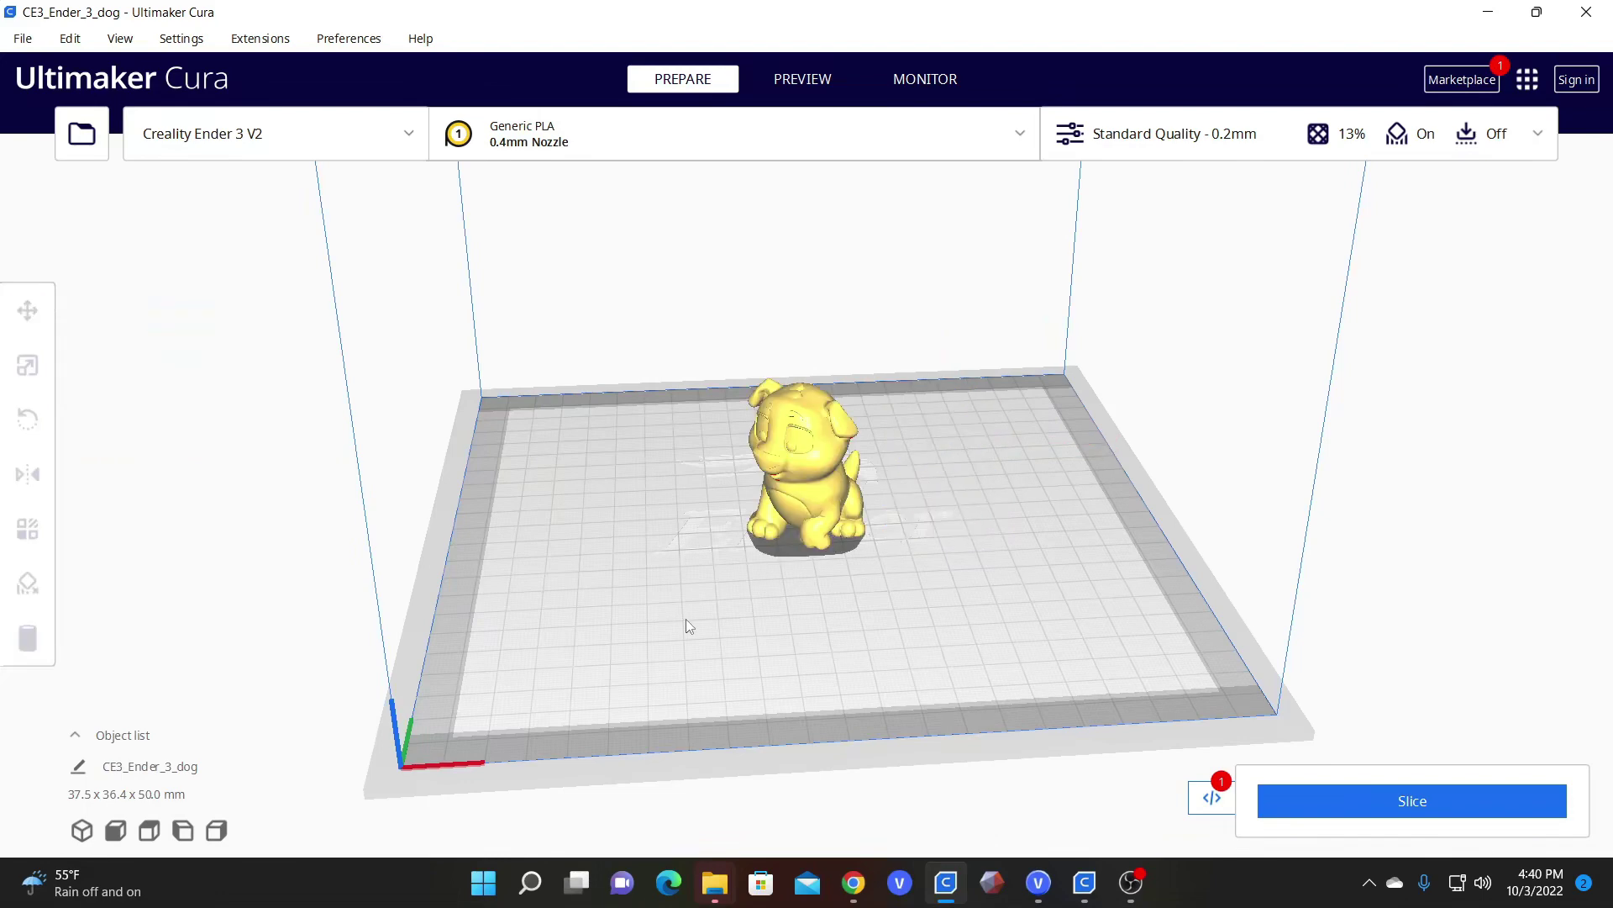
Spin the dog about 105° around the vertical, then tip it about 75° with the rotation rings.
click(819, 453)
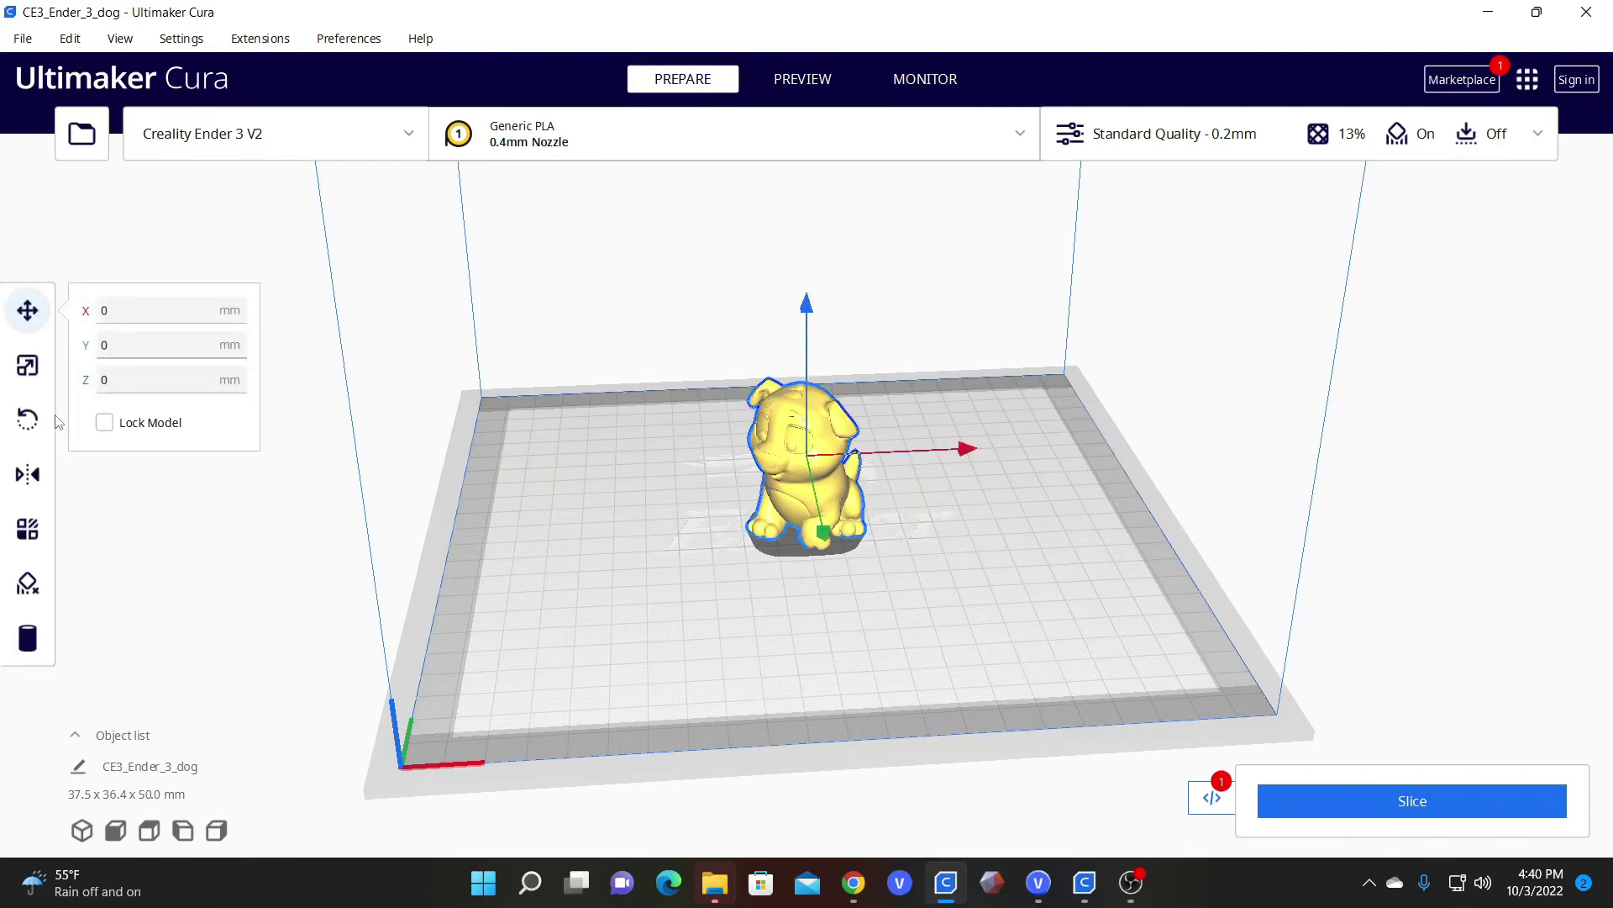
click(28, 419)
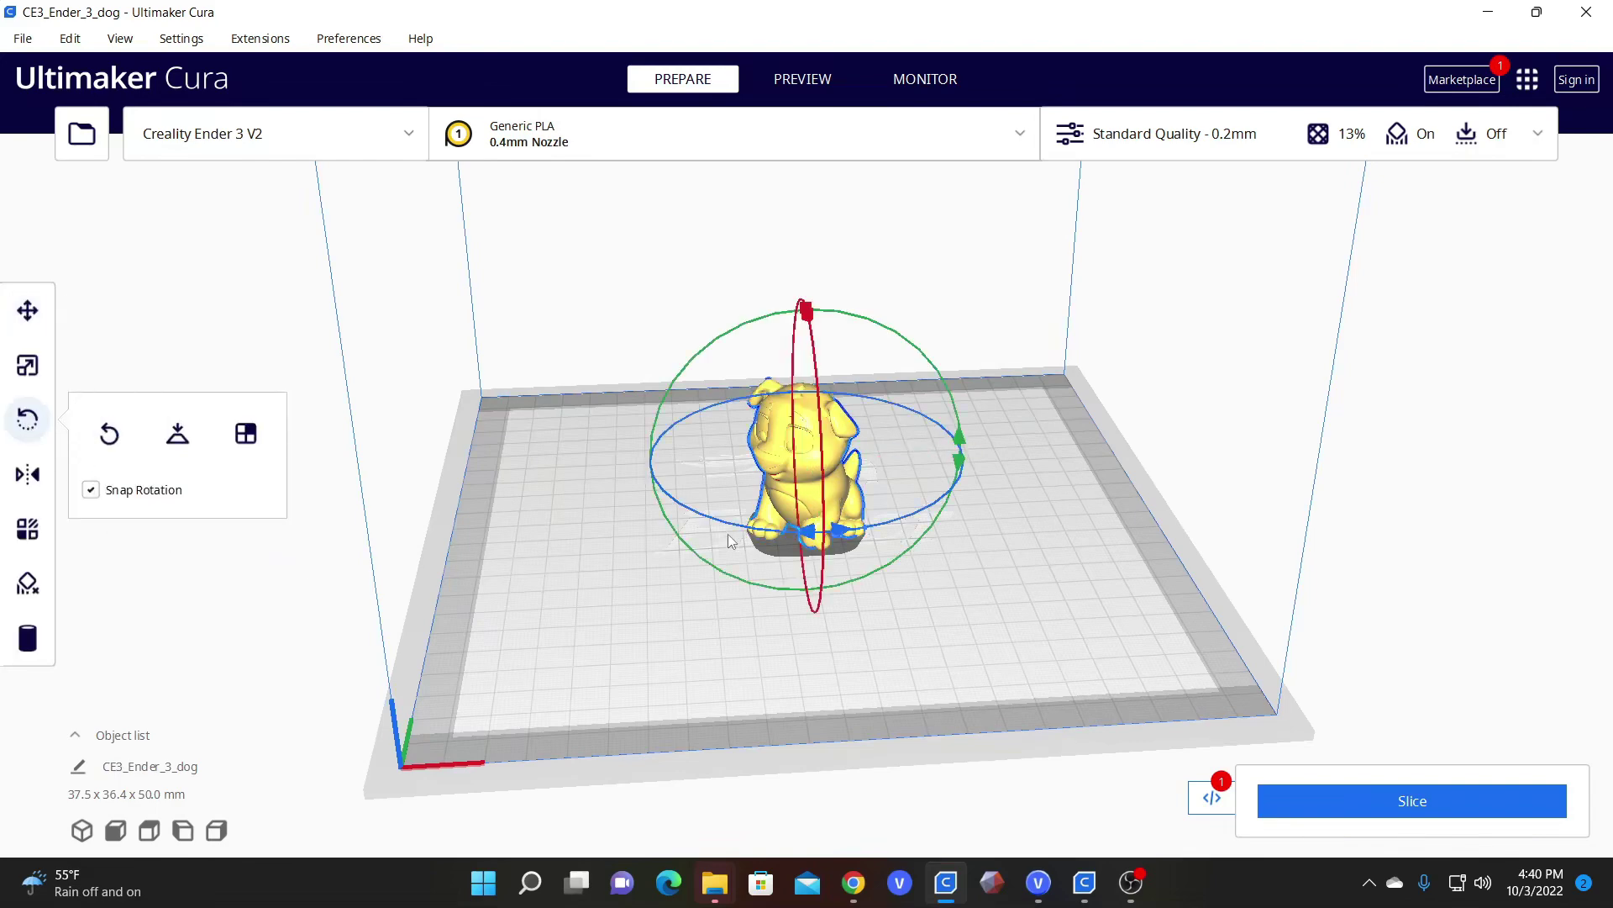
right_drag(731, 542, 819, 574)
drag(822, 536, 970, 605)
right_drag(950, 546, 879, 343)
drag(919, 345, 924, 622)
right_drag(924, 622, 897, 525)
drag(971, 467, 1014, 583)
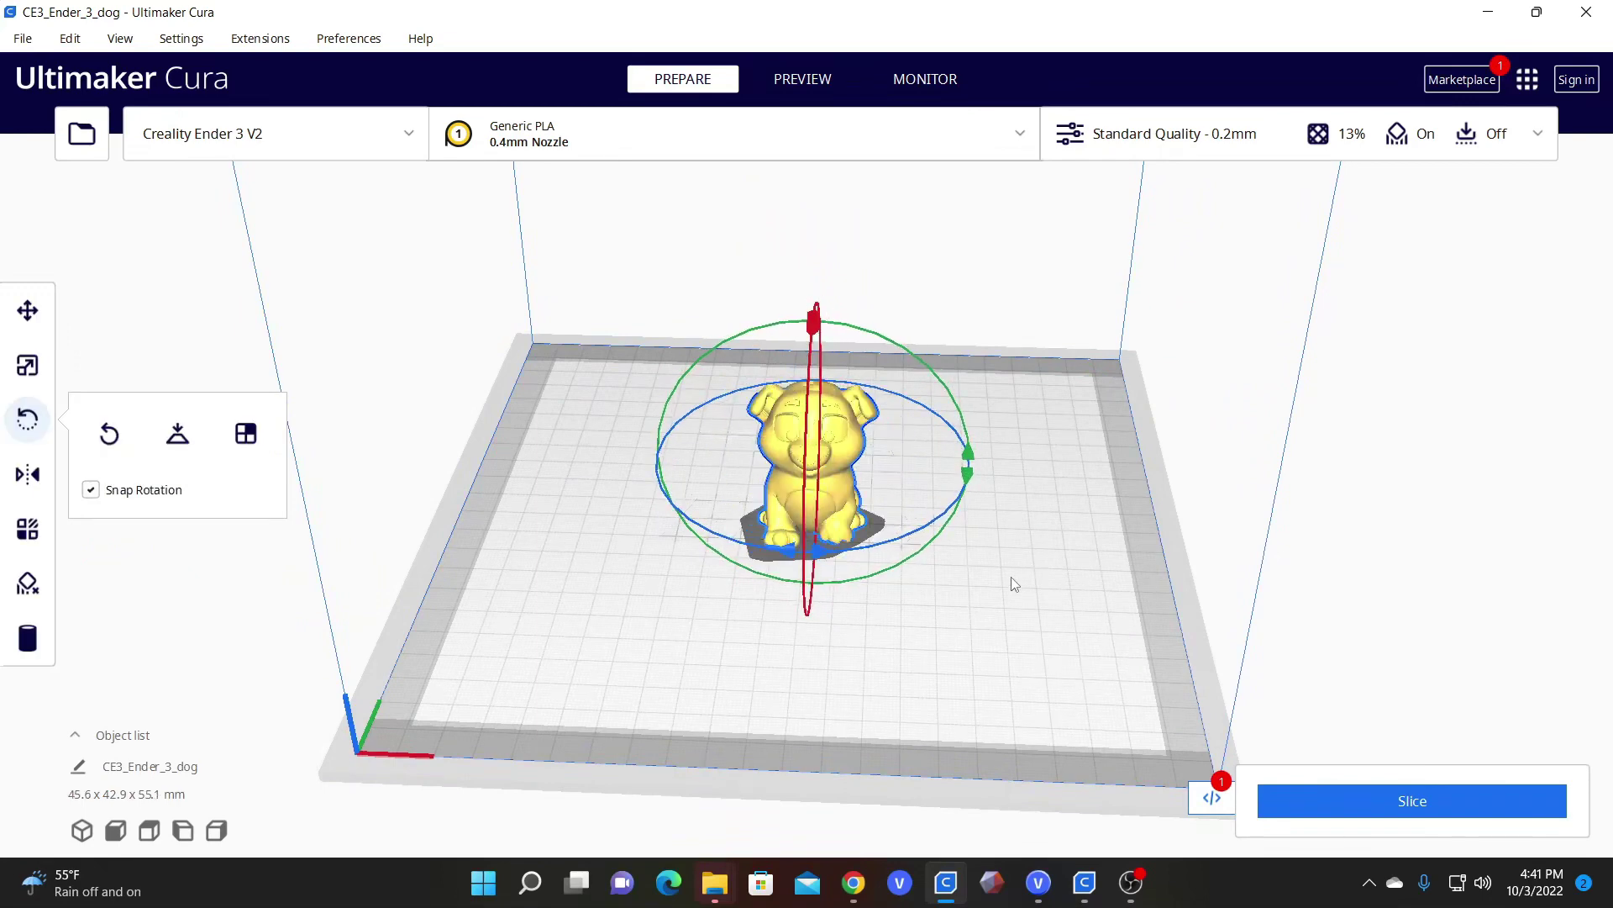
click(672, 602)
View the plate from below for overhangs, zoom in, and select the dog.
right_drag(673, 601, 925, 527)
scroll(739, 595, up, 8)
click(846, 538)
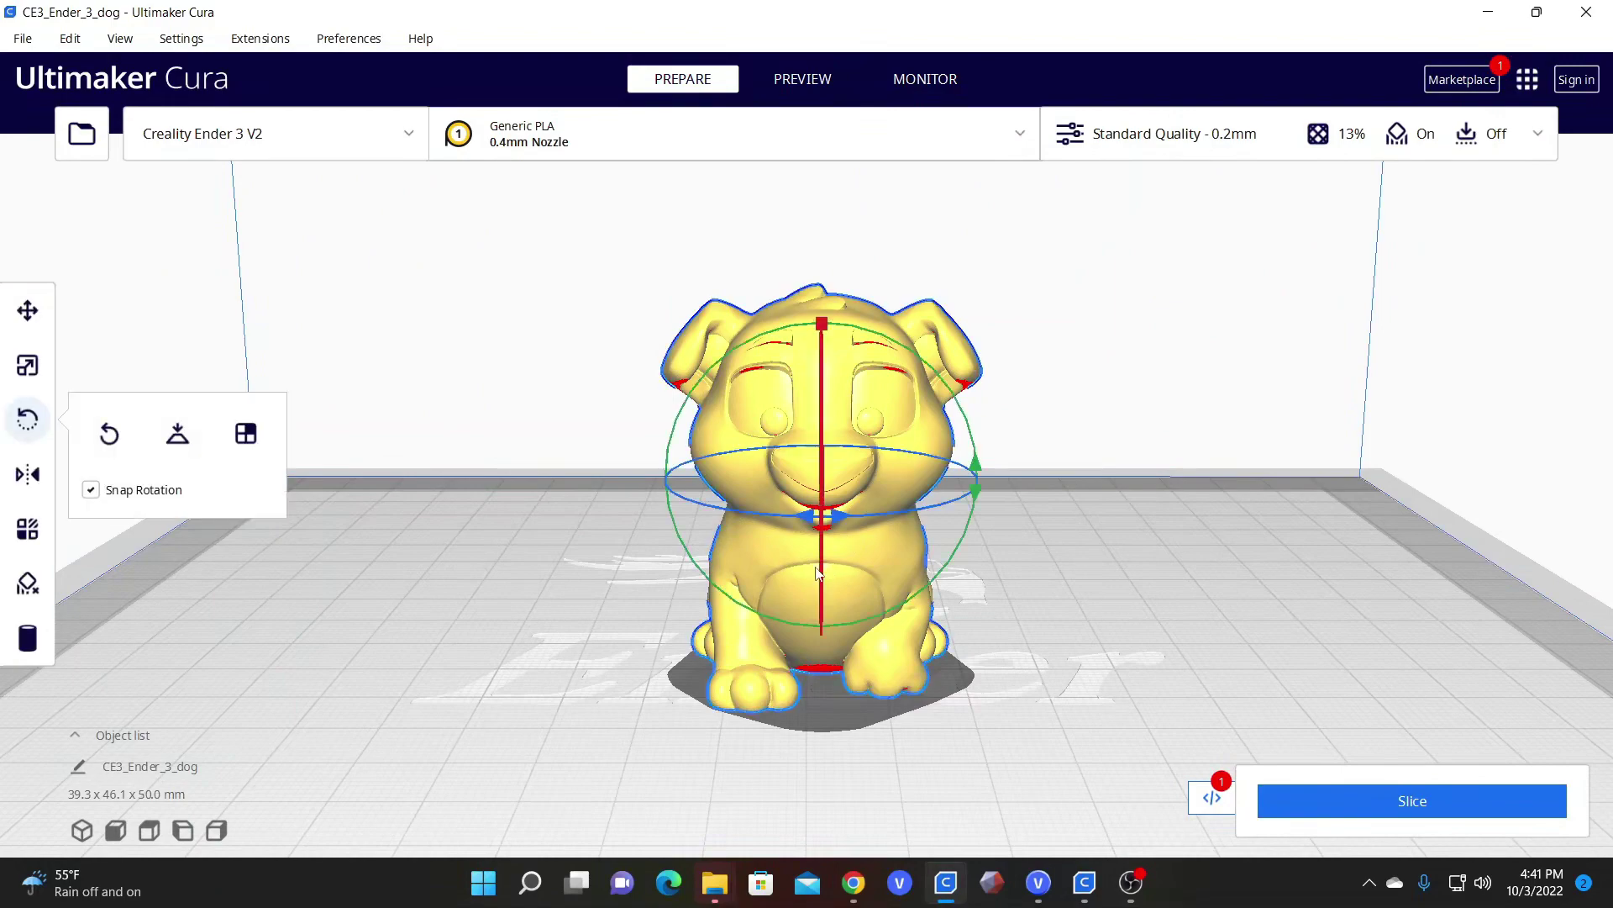
right_drag(826, 572, 756, 576)
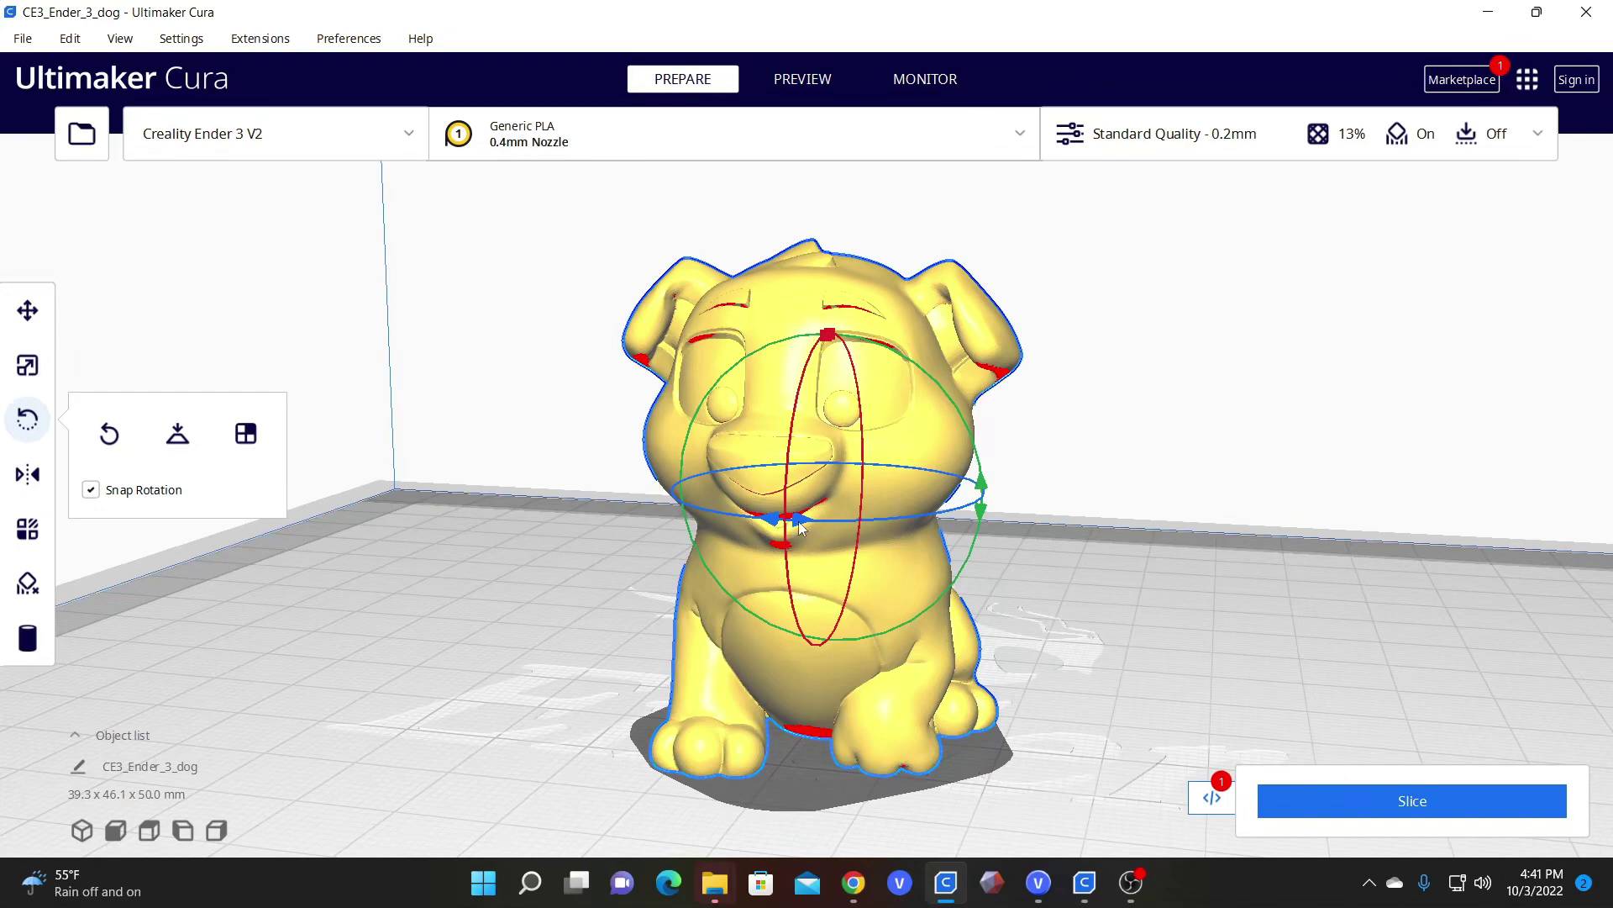
Turn the dog in 90° steps about the vertical axis until it faces front again.
drag(803, 532, 798, 529)
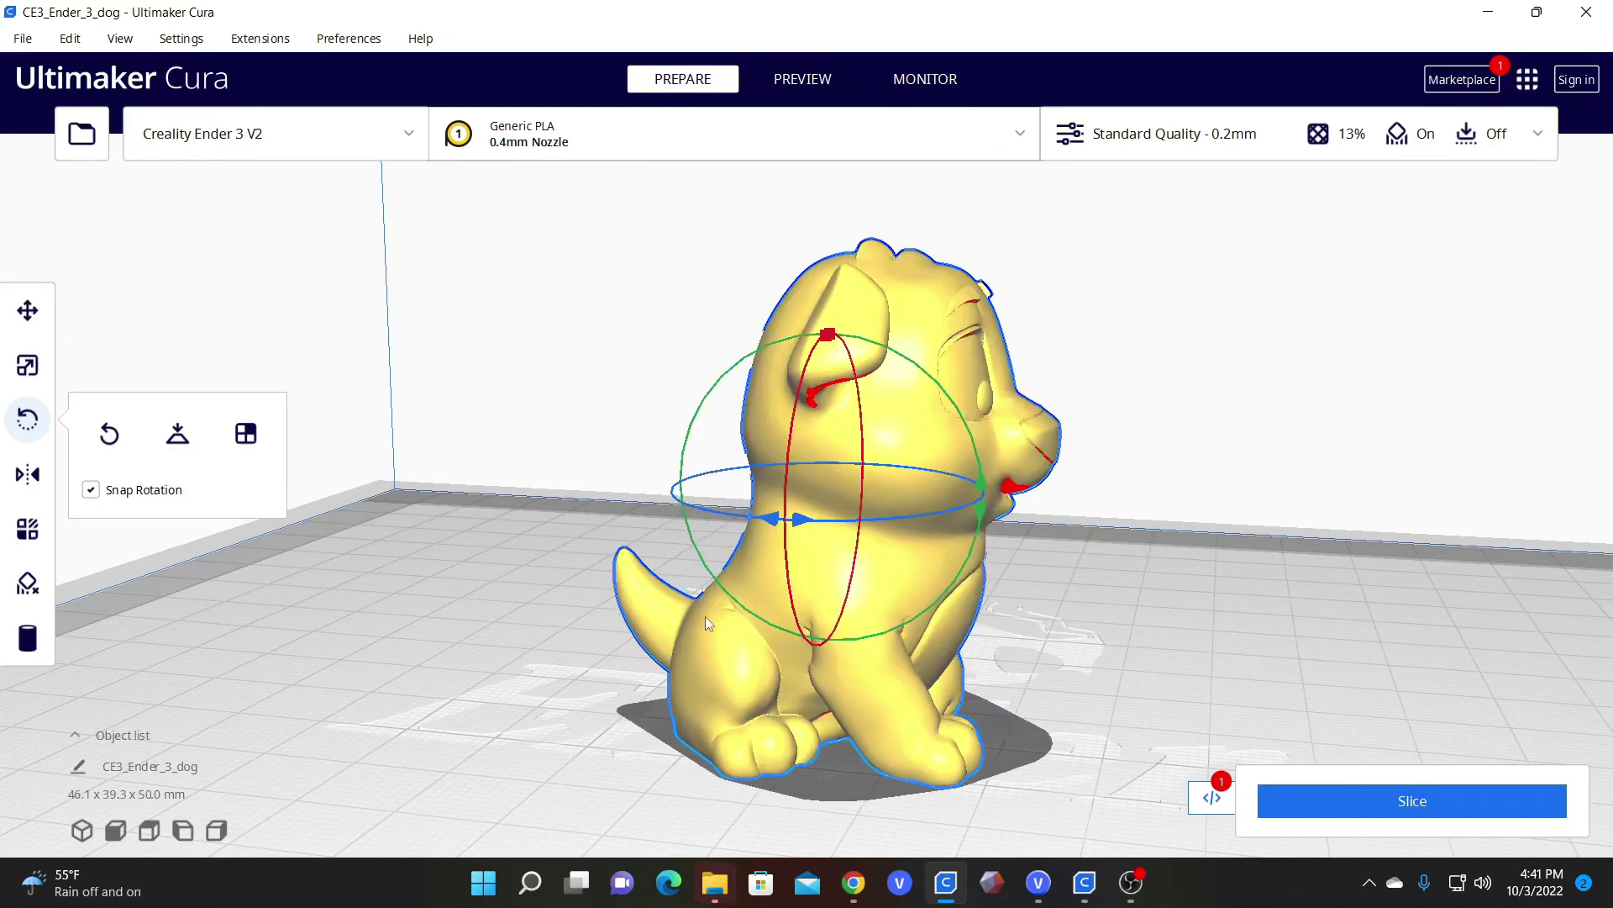
drag(790, 540, 779, 578)
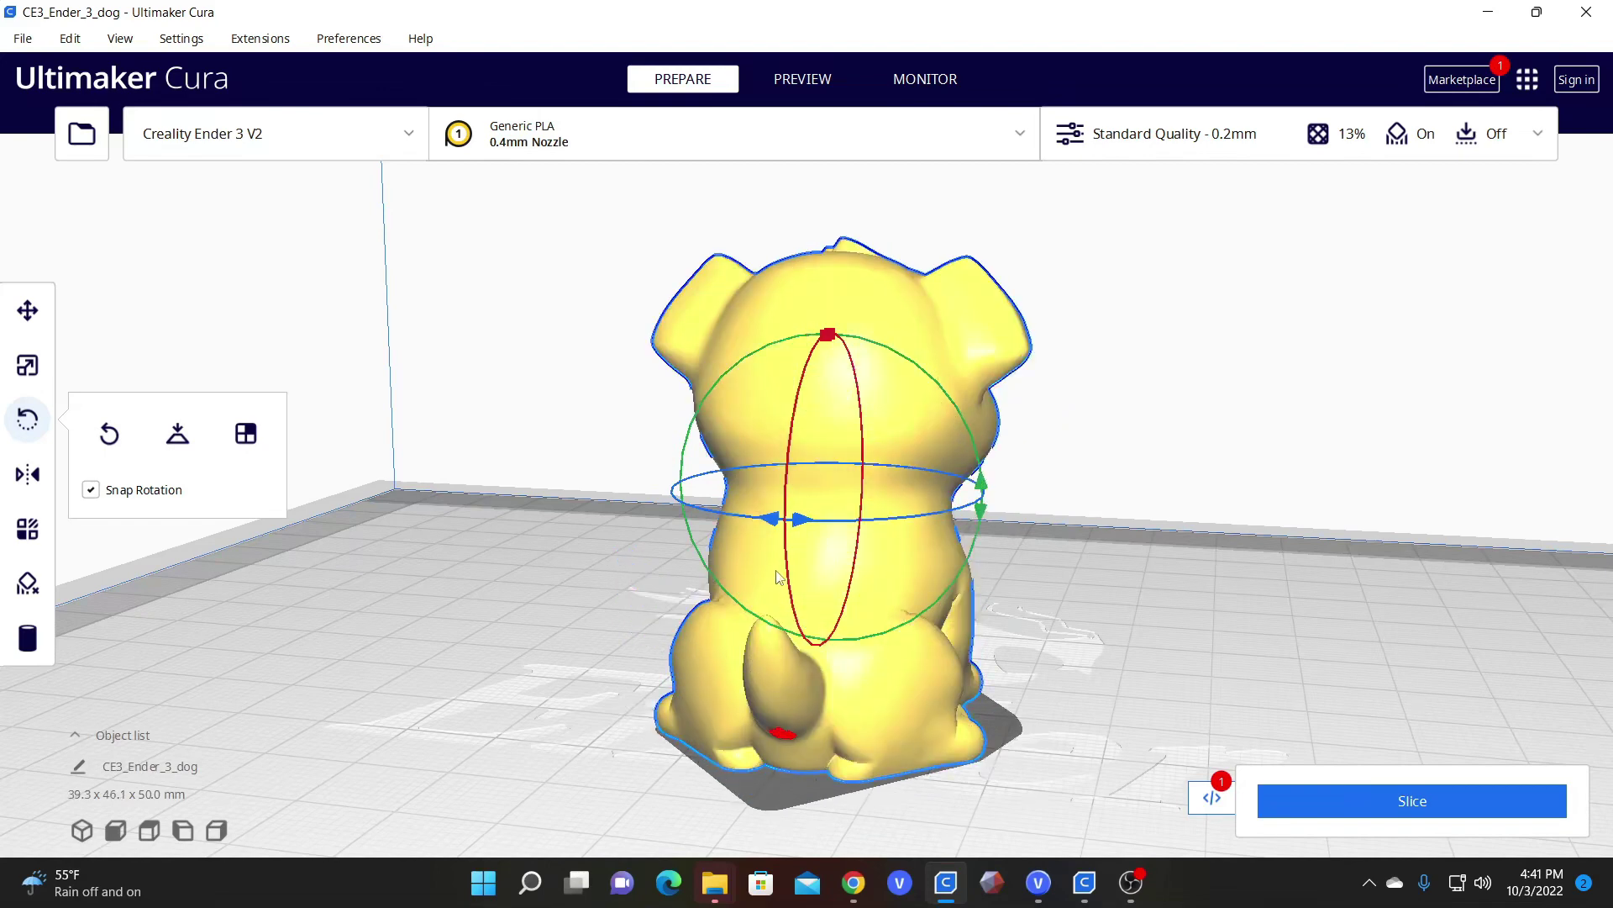
drag(773, 521, 748, 563)
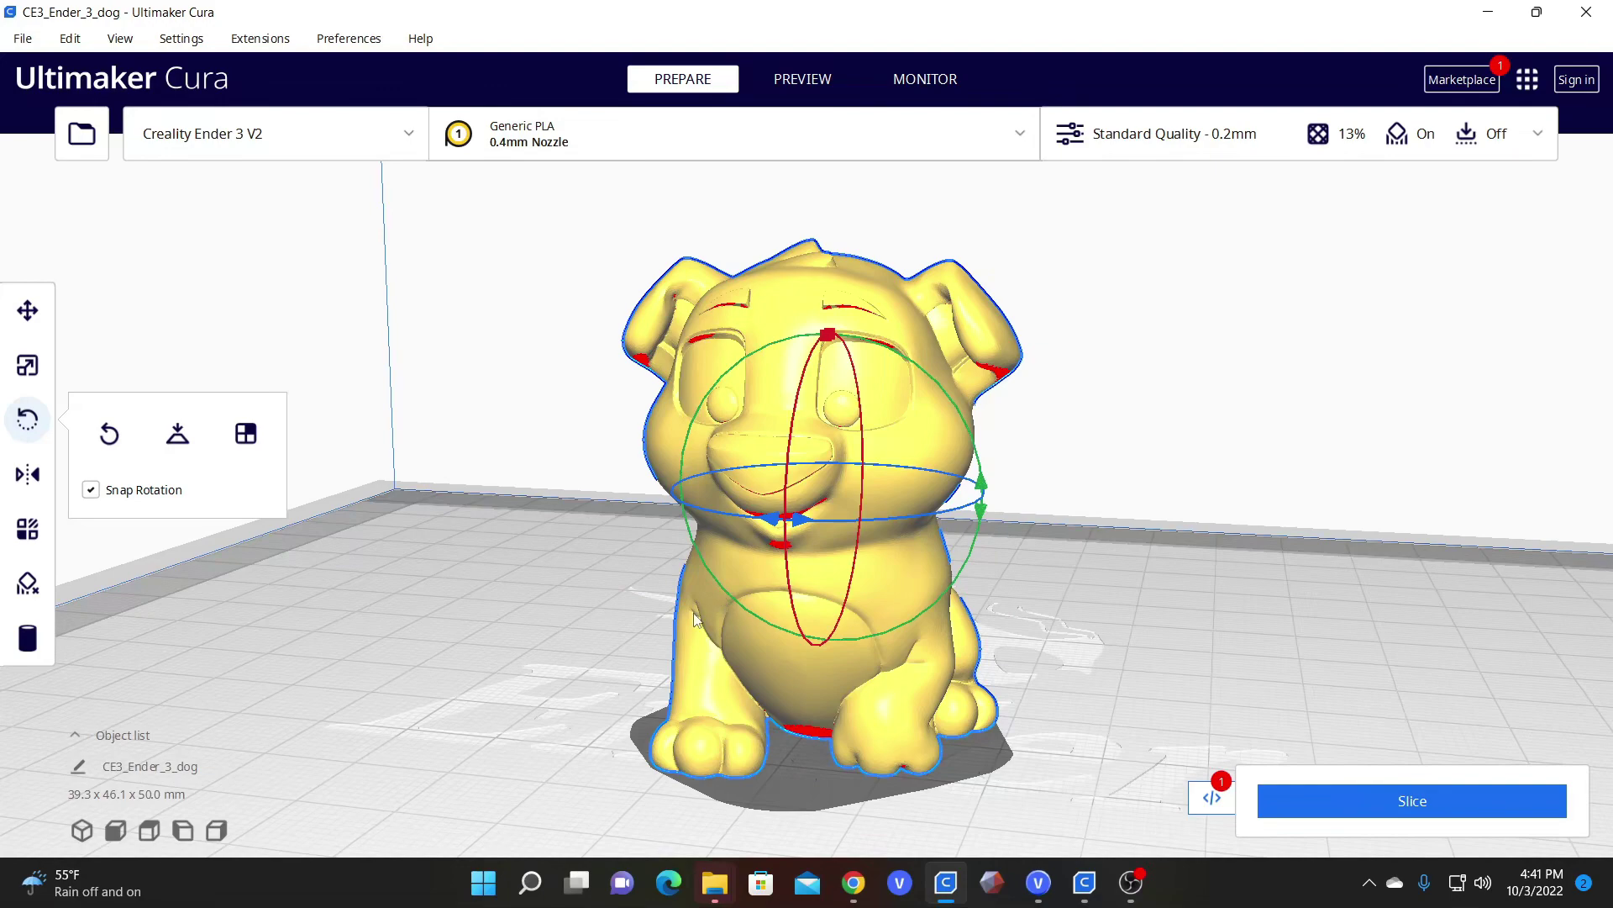
scroll(834, 568, down, 3)
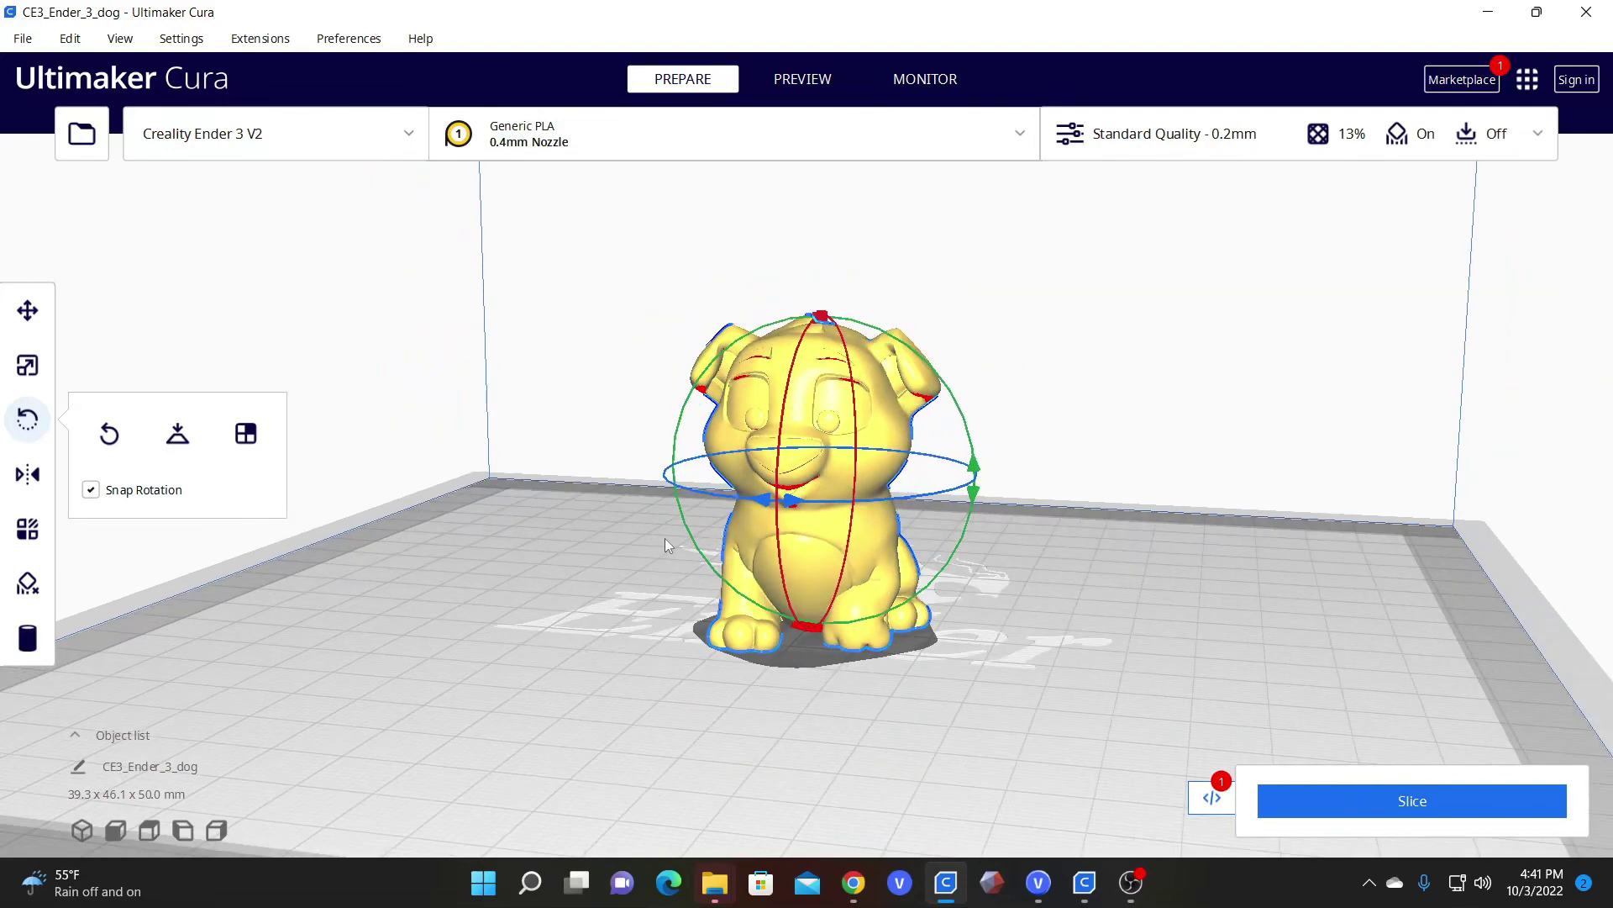
drag(793, 502, 644, 448)
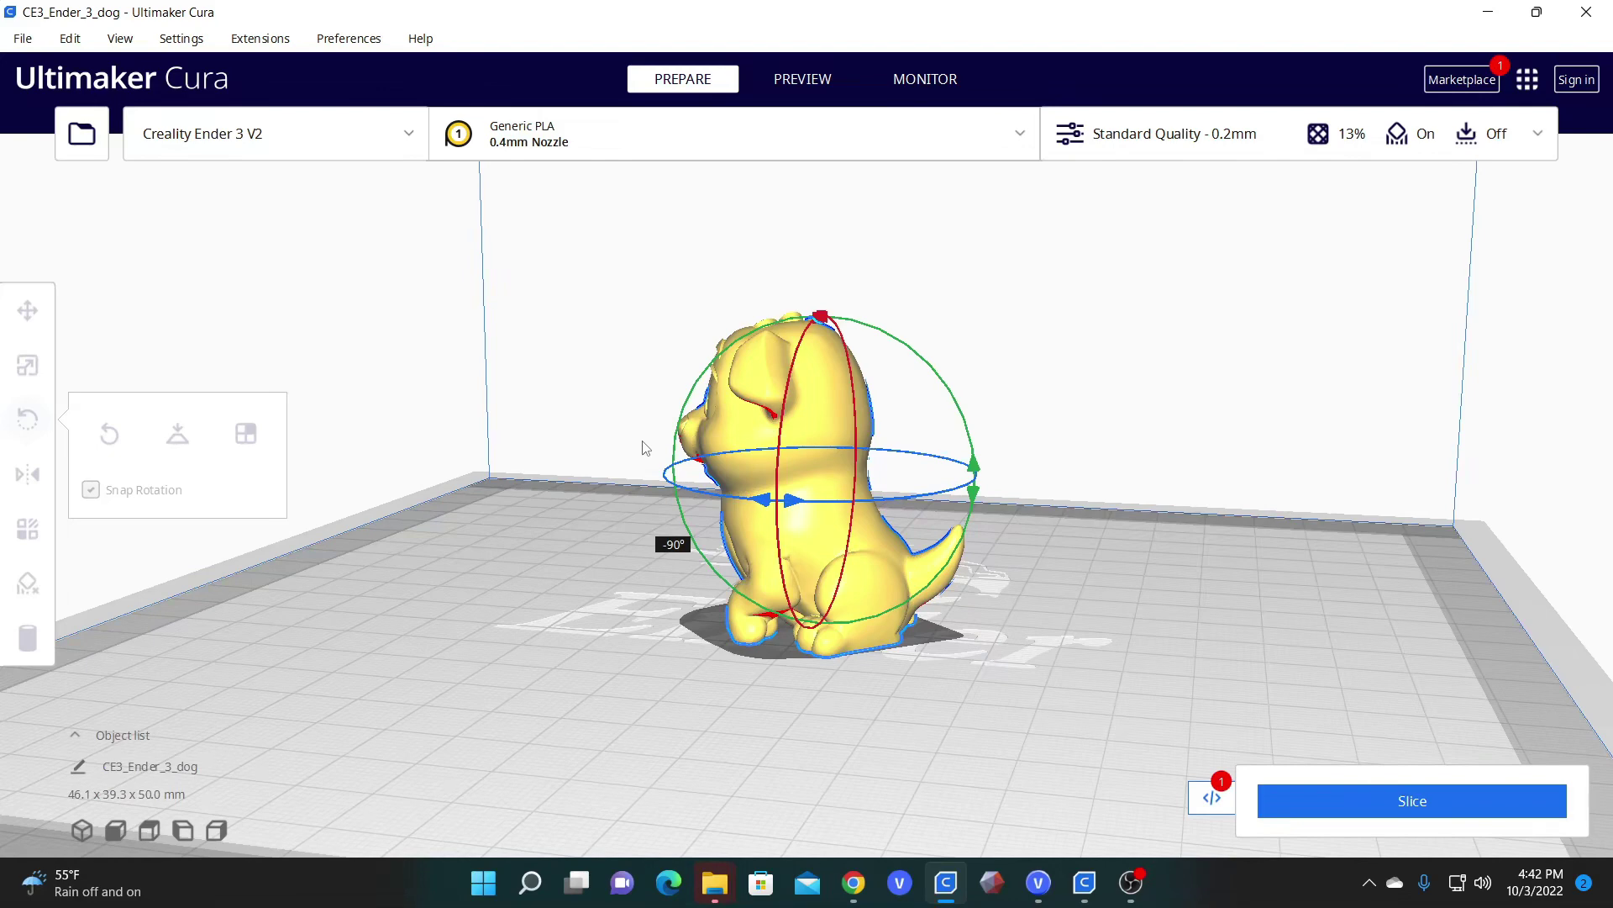
drag(645, 448, 739, 610)
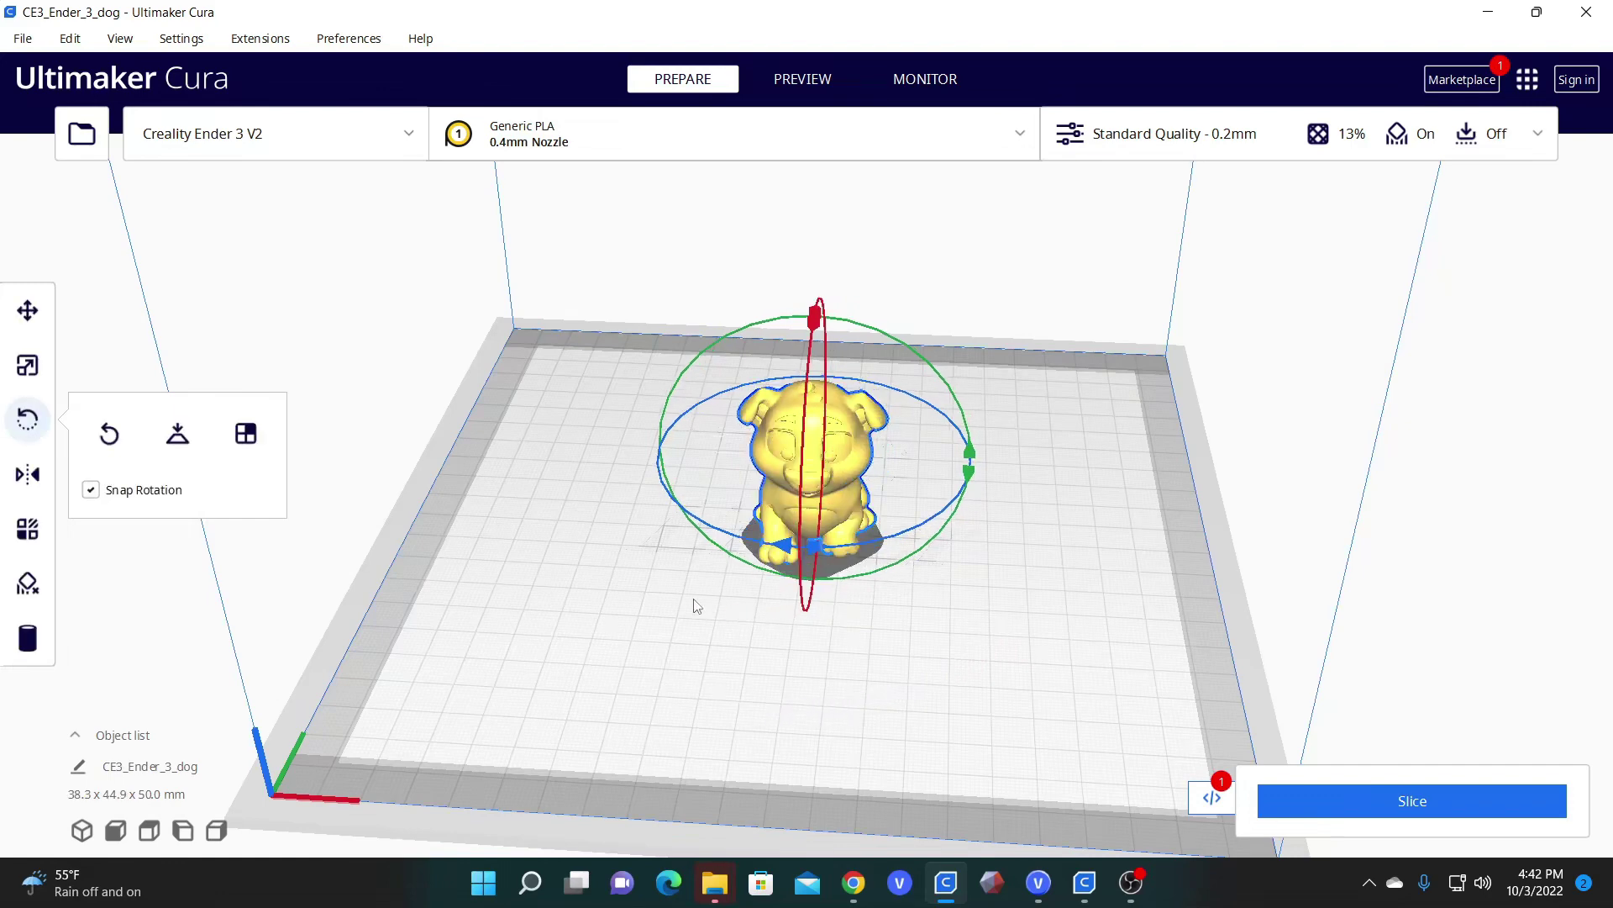
Turn the dog freely with snapping off, then snap it to -30° with snapping back on.
click(92, 491)
drag(782, 553, 767, 640)
click(97, 494)
drag(791, 551, 821, 677)
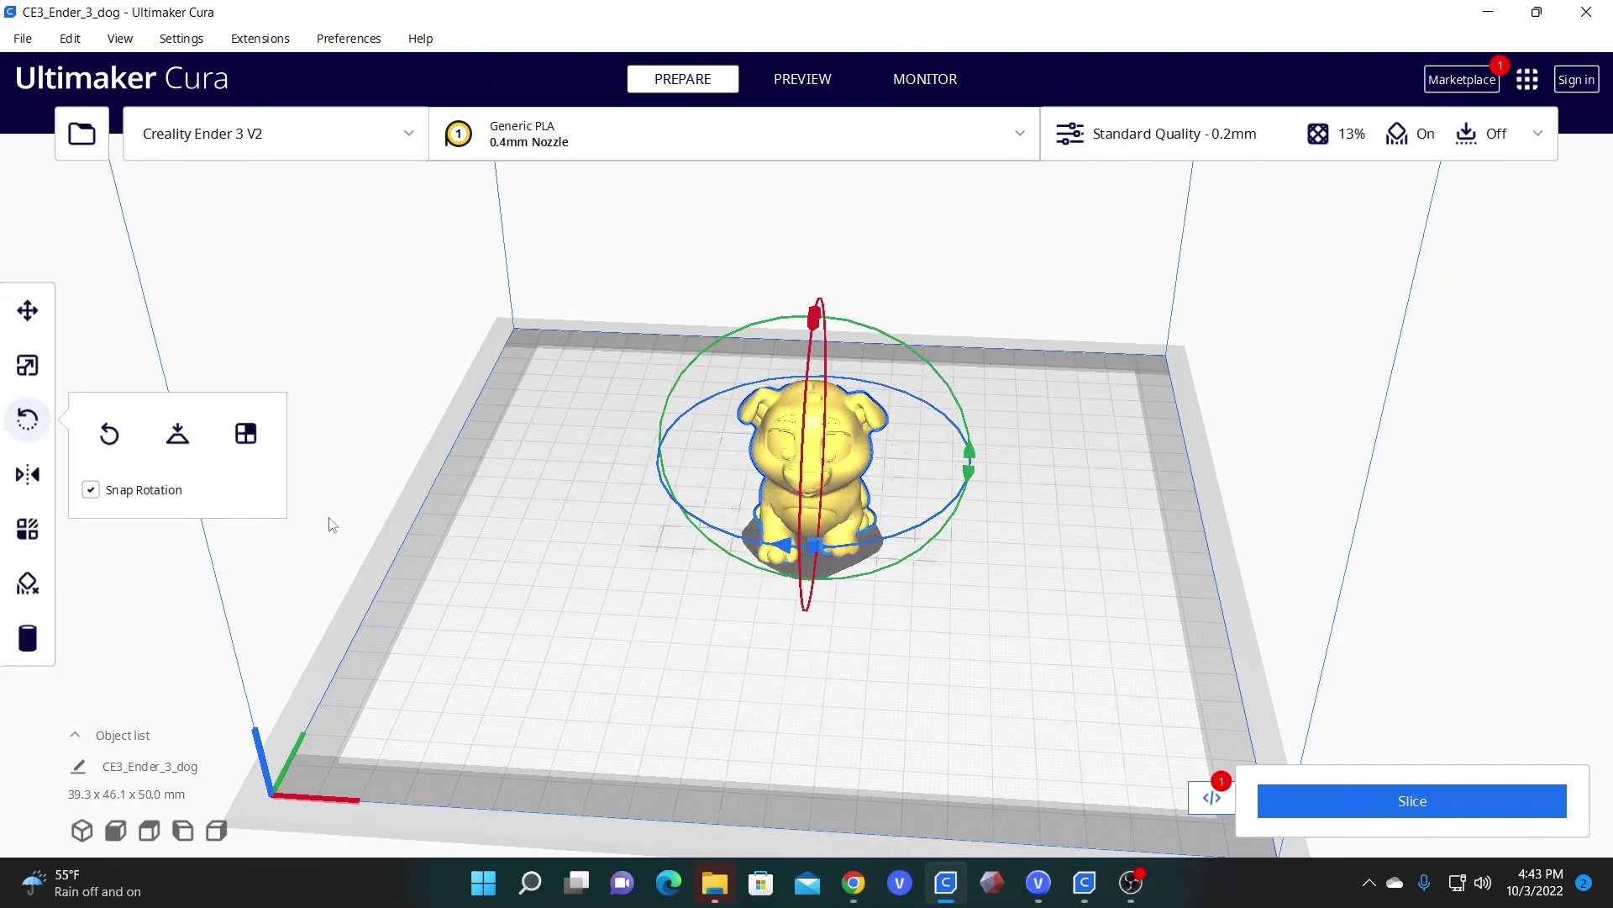
With snapping off again, turn the dog by small free angles and tilt it about another axis.
click(91, 490)
drag(781, 550, 702, 557)
right_drag(702, 556, 805, 289)
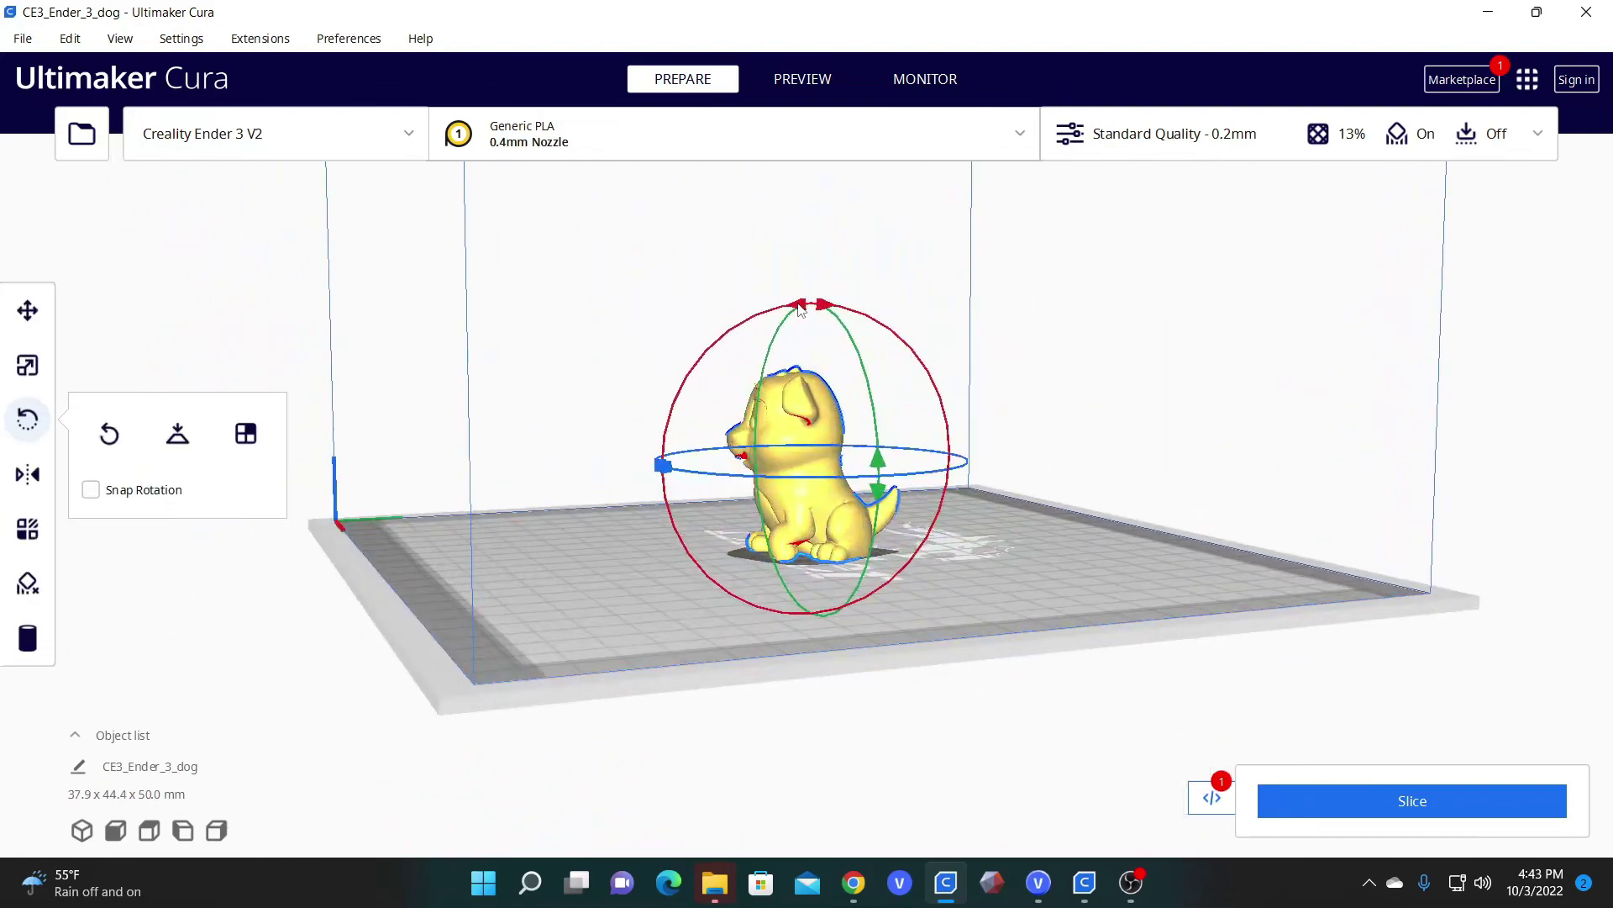
drag(800, 309, 813, 672)
scroll(814, 672, up, 2)
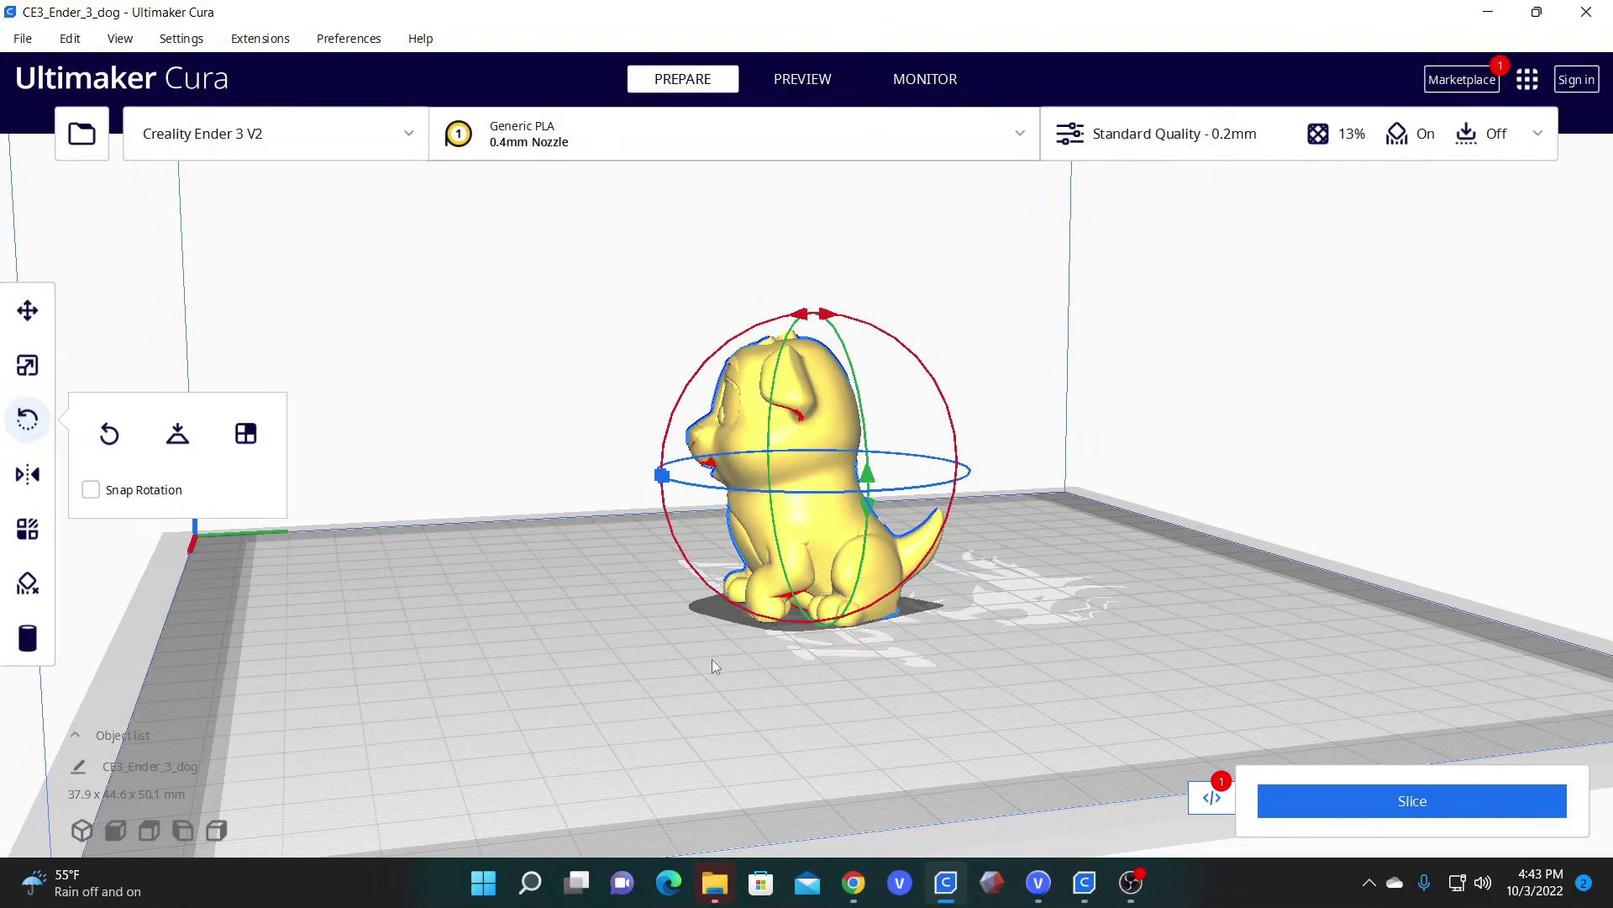
right_drag(827, 654, 777, 536)
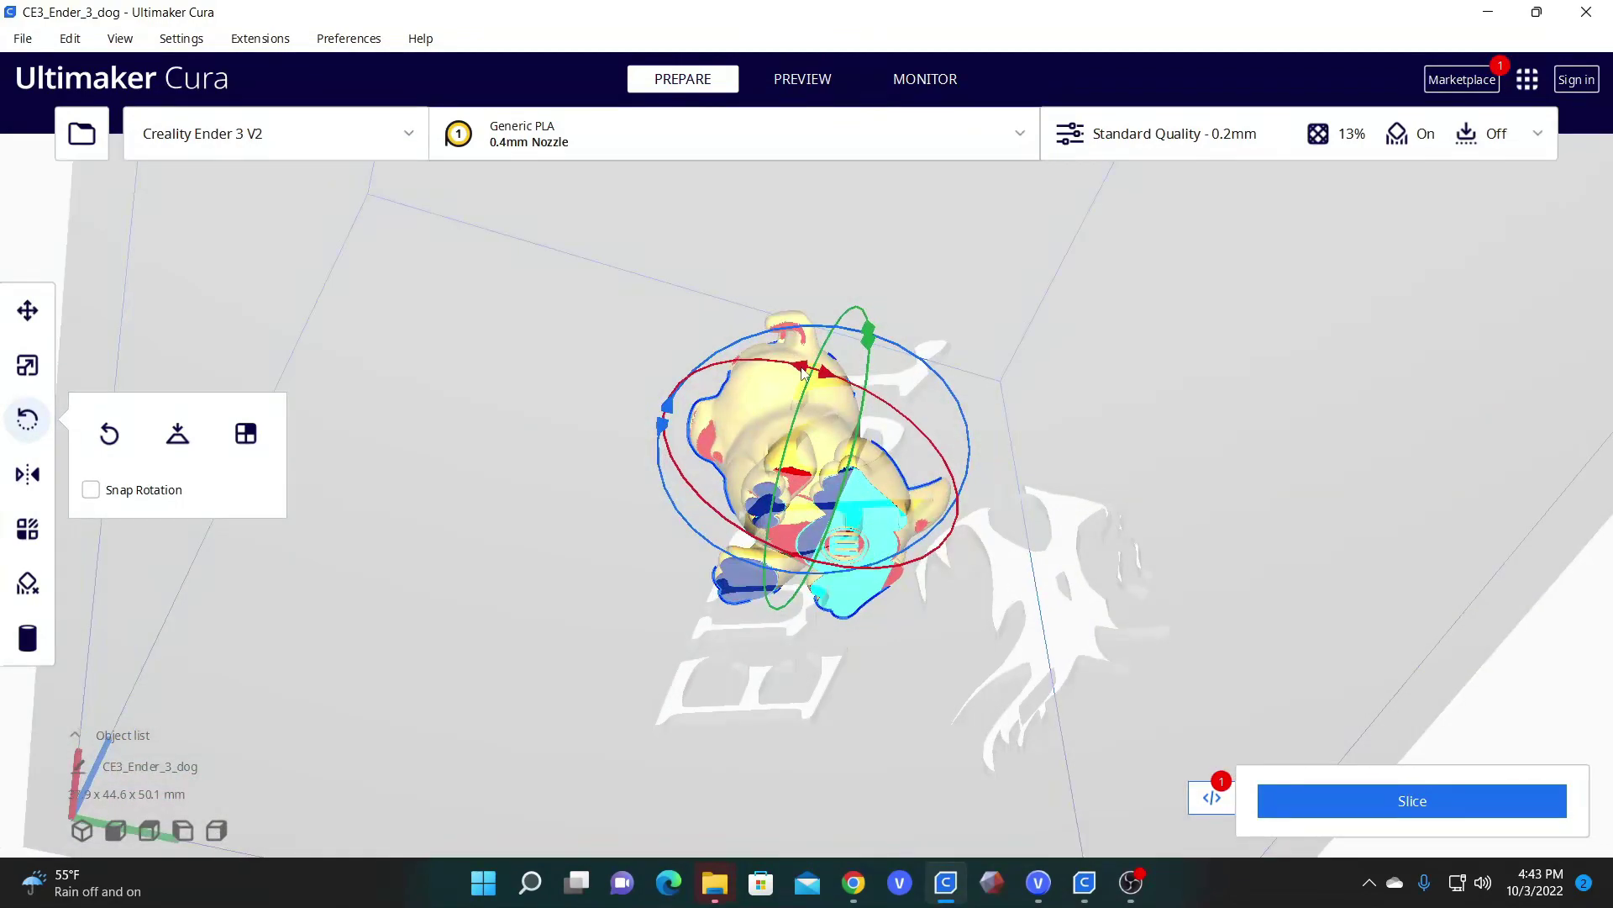
drag(802, 372, 808, 380)
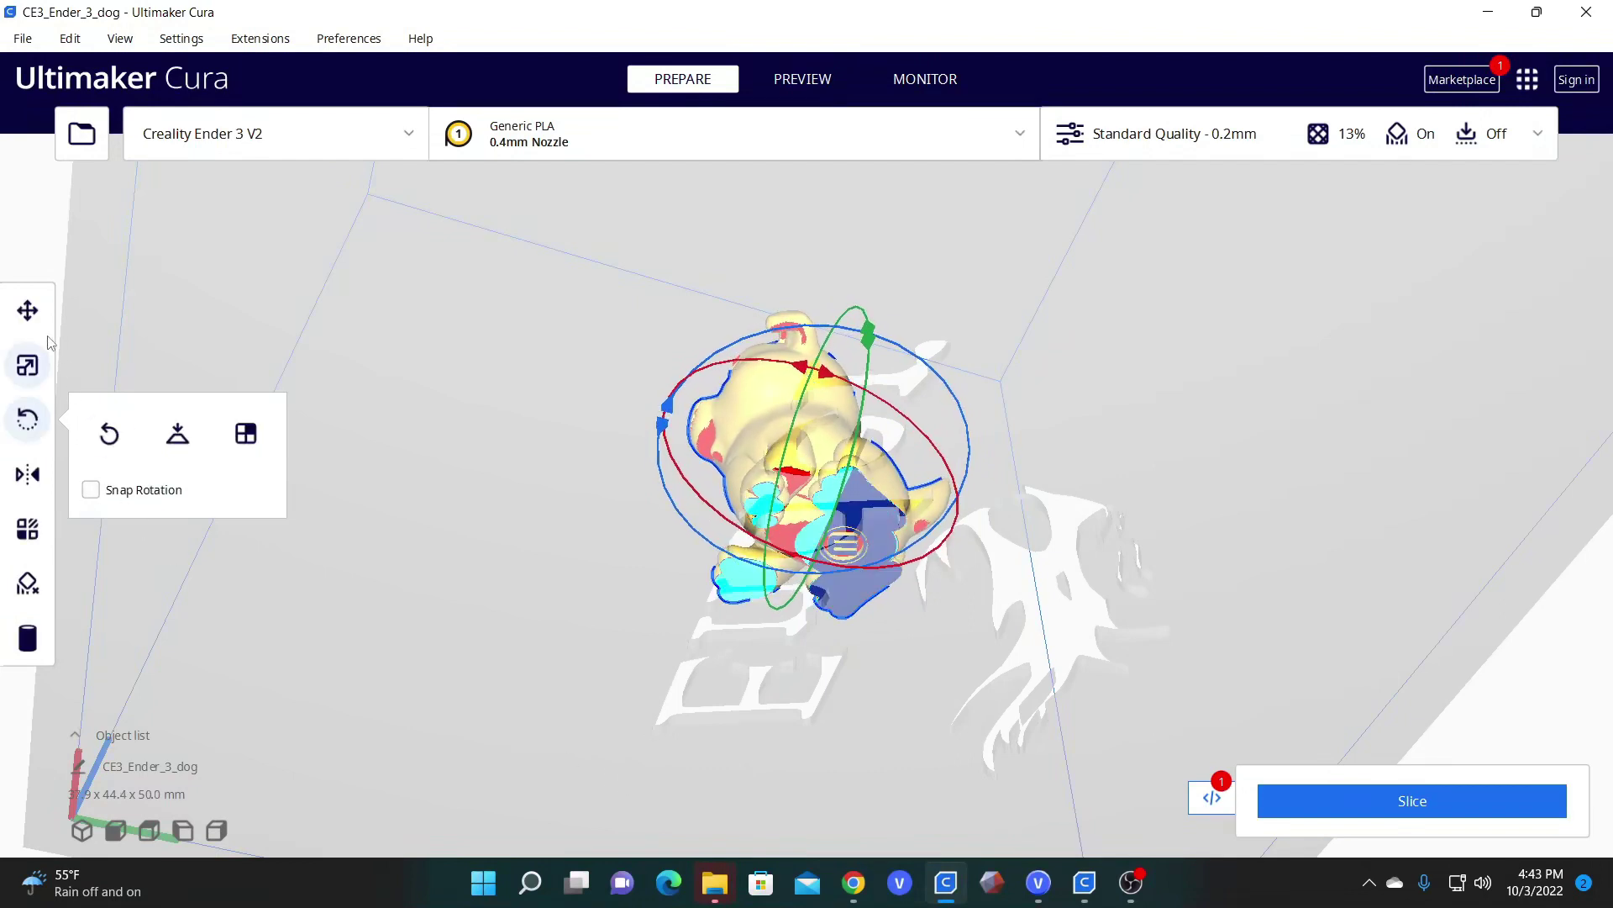
click(27, 310)
Reset to the front view and slide the dog along X to the plate's right edge and back.
click(81, 830)
right_drag(866, 658, 627, 712)
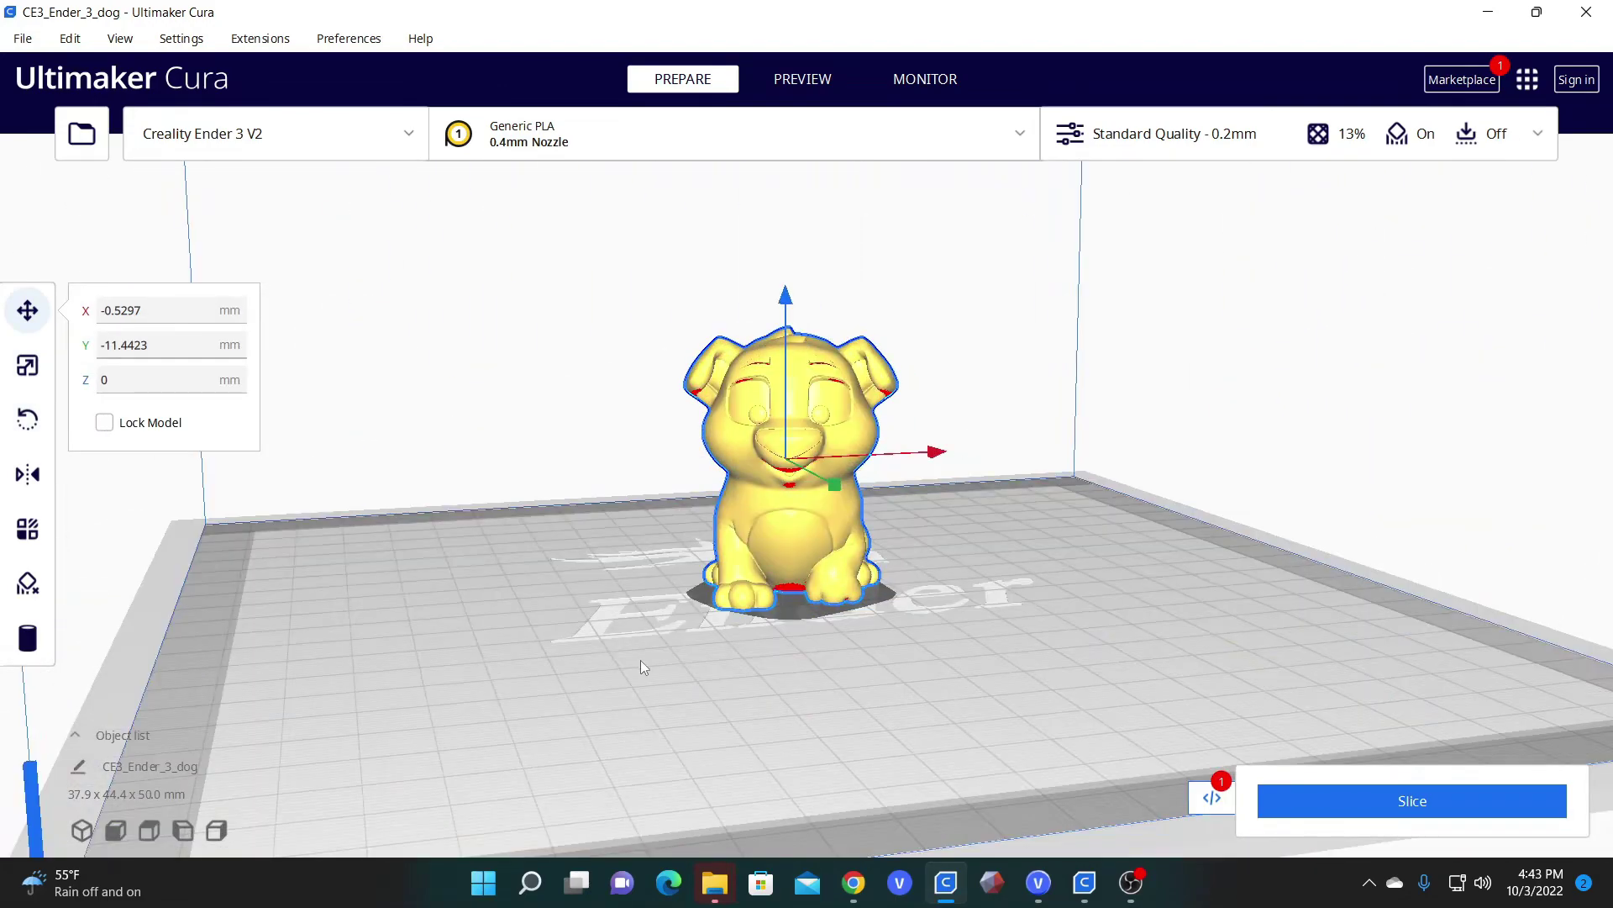
right_drag(641, 659, 560, 640)
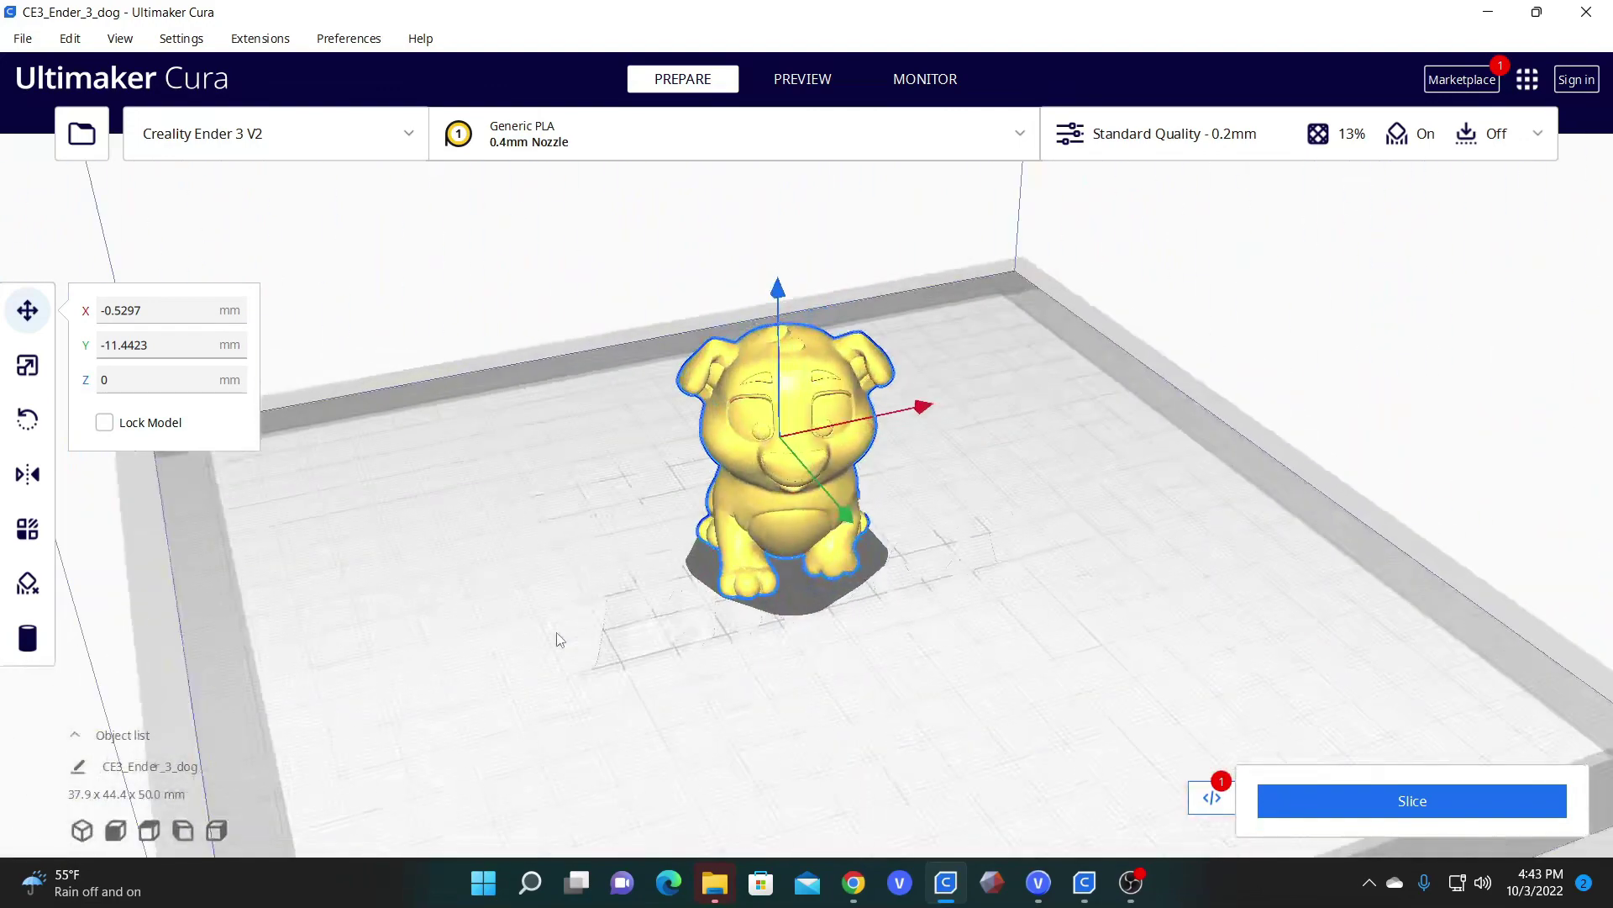
drag(924, 411, 1419, 348)
right_drag(1419, 348, 1361, 525)
drag(1339, 536, 531, 619)
right_drag(558, 663, 716, 726)
scroll(593, 578, down, 3)
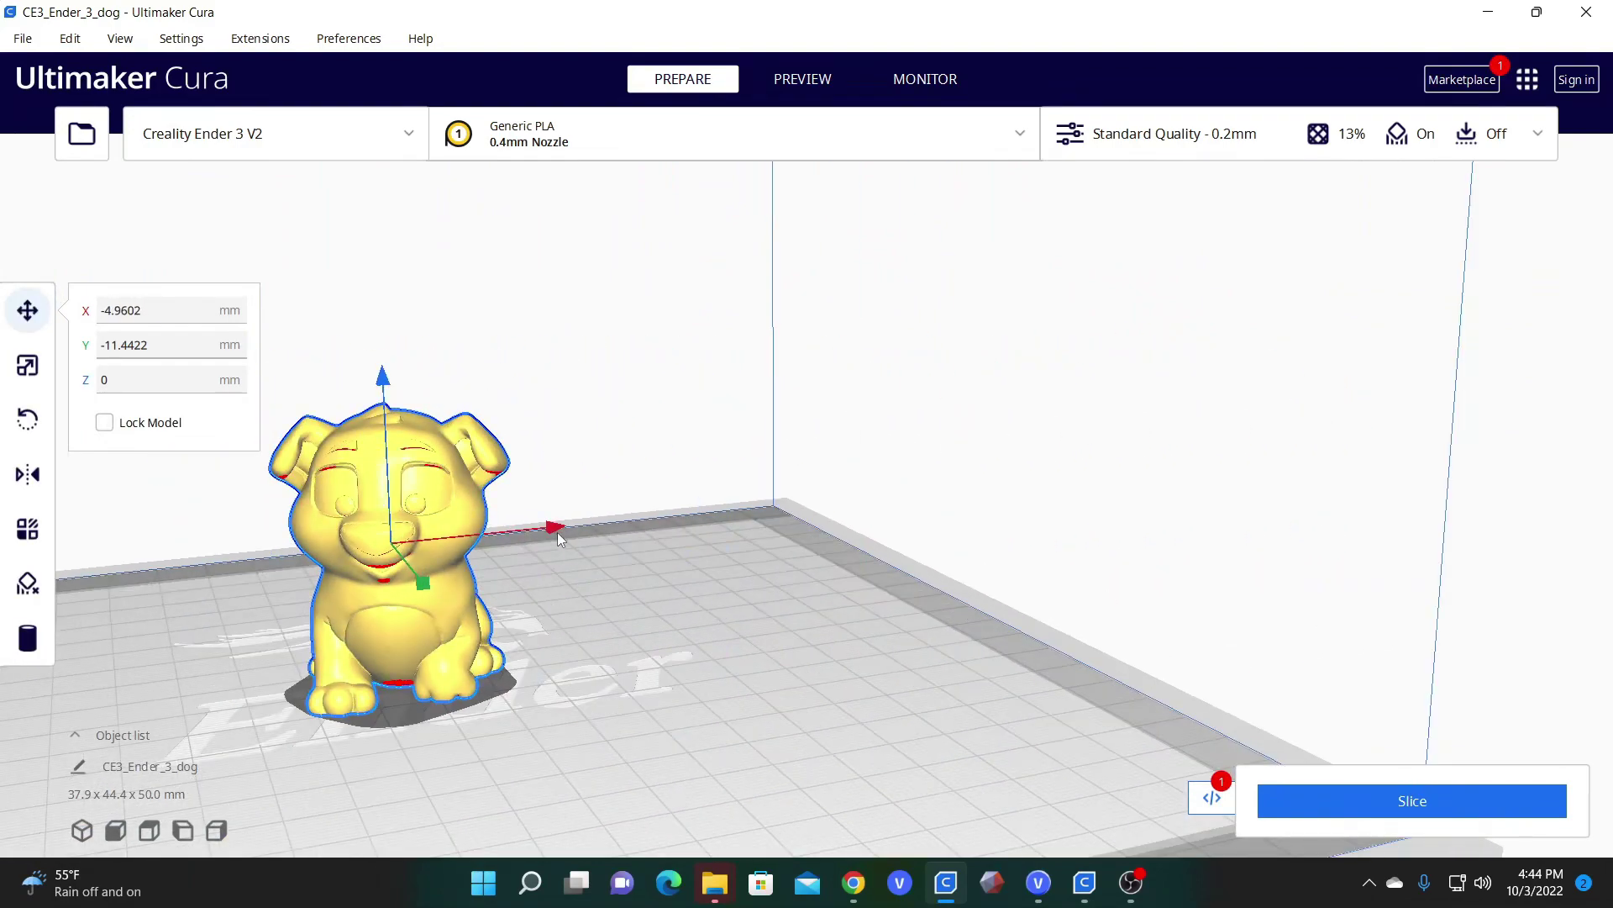
Push the dog past the right edge, bring it back onto the plate, and scale it uniformly to 516.6%.
drag(557, 531, 1168, 540)
scroll(949, 639, up, 2)
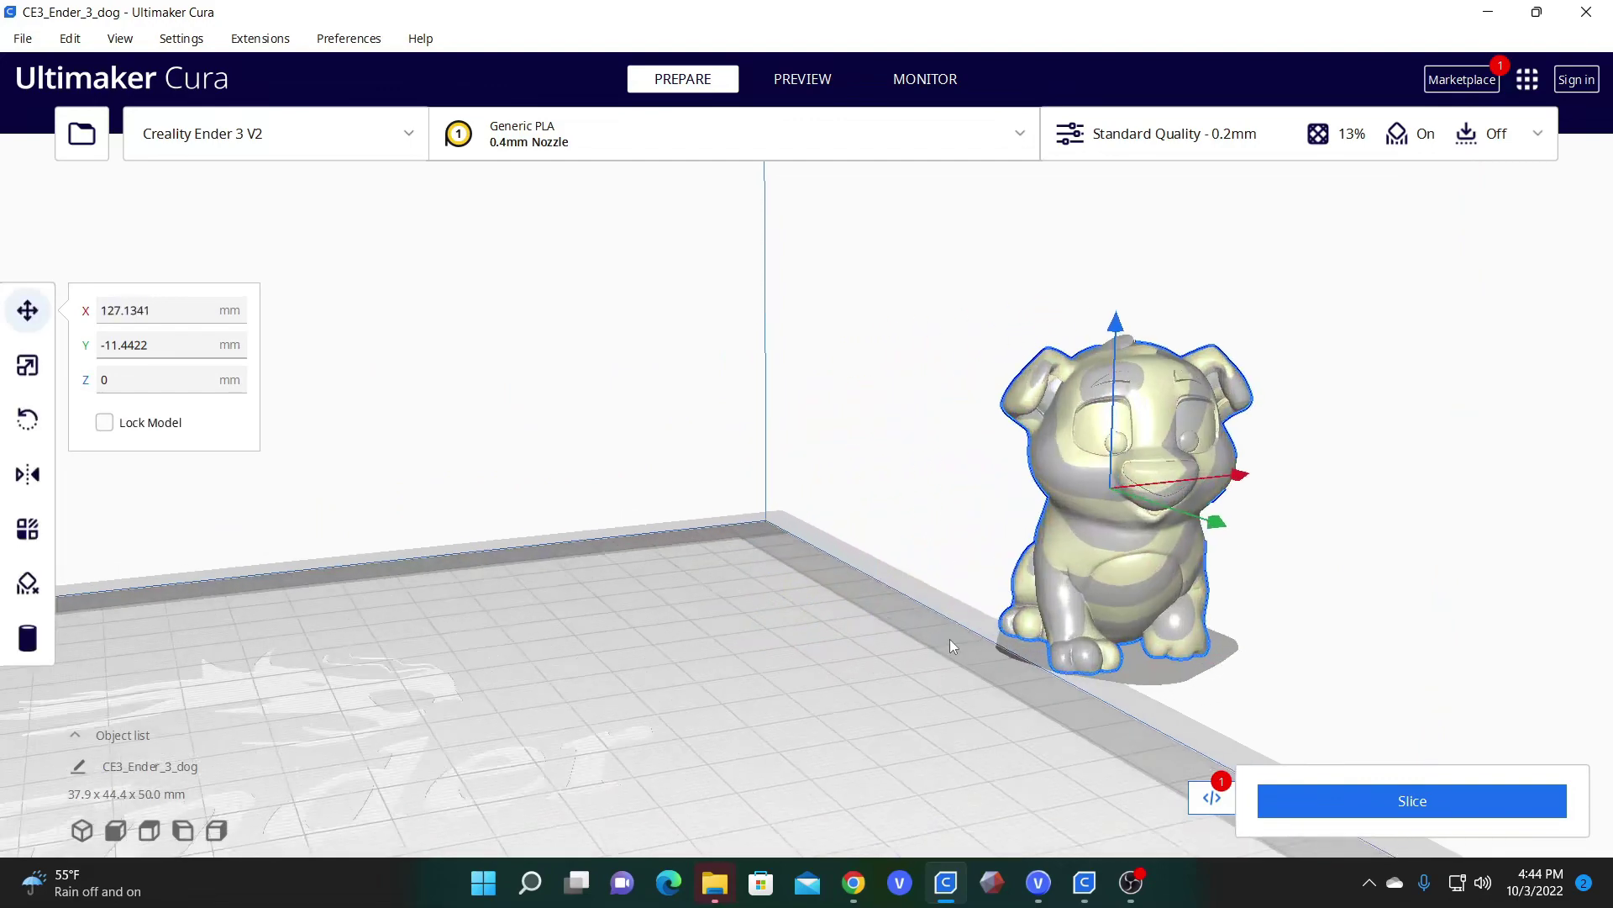
right_drag(950, 639, 1176, 619)
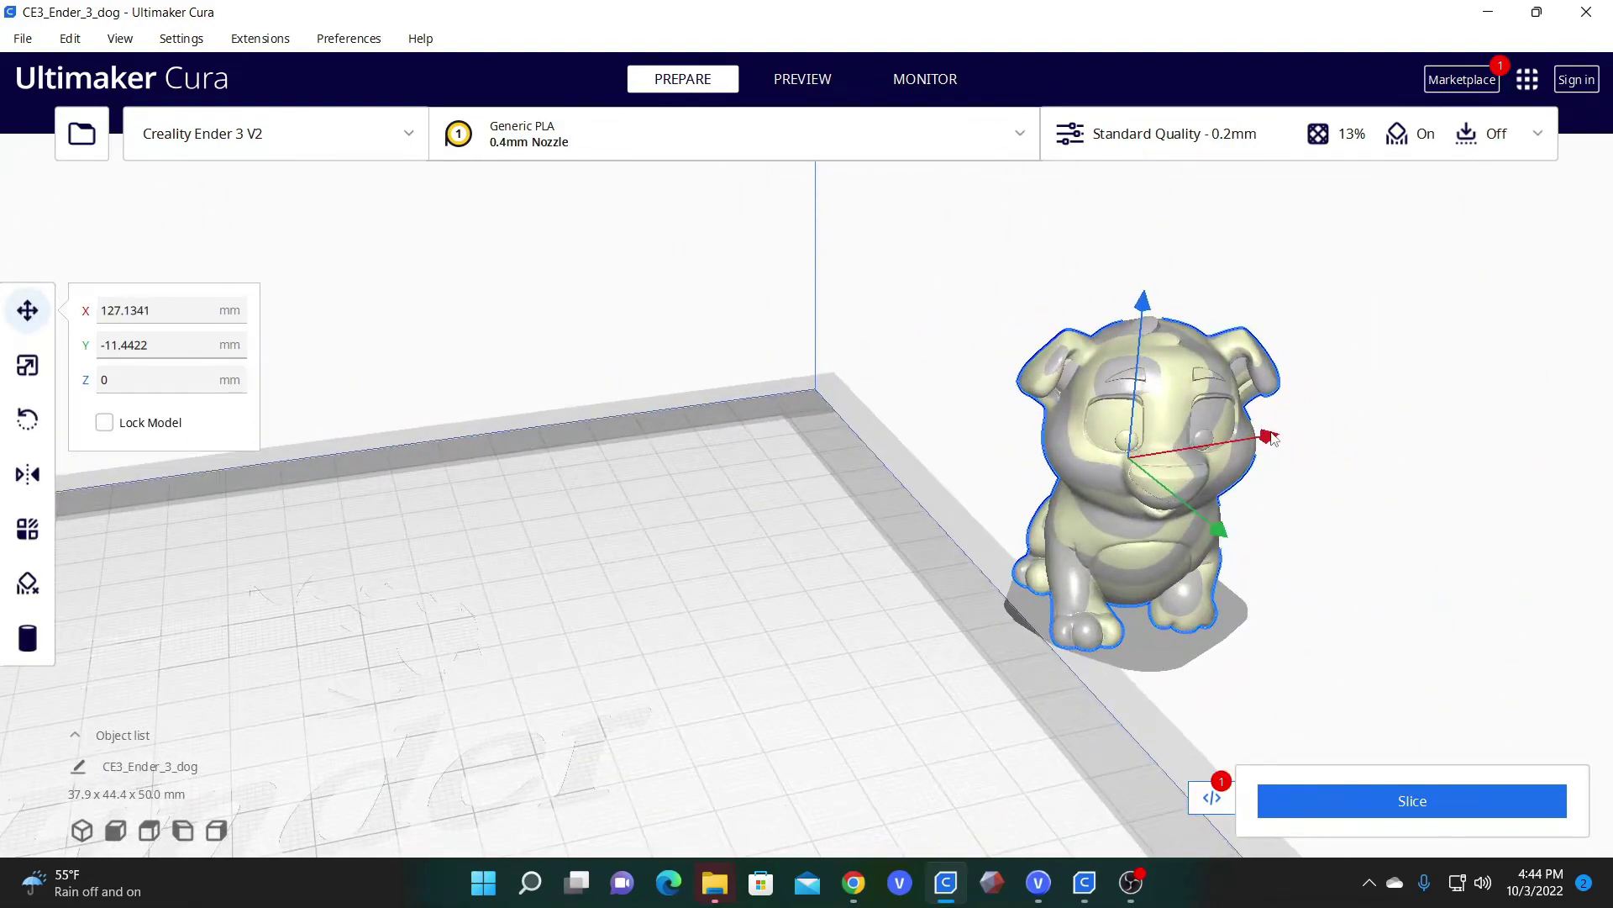
drag(1273, 438, 370, 644)
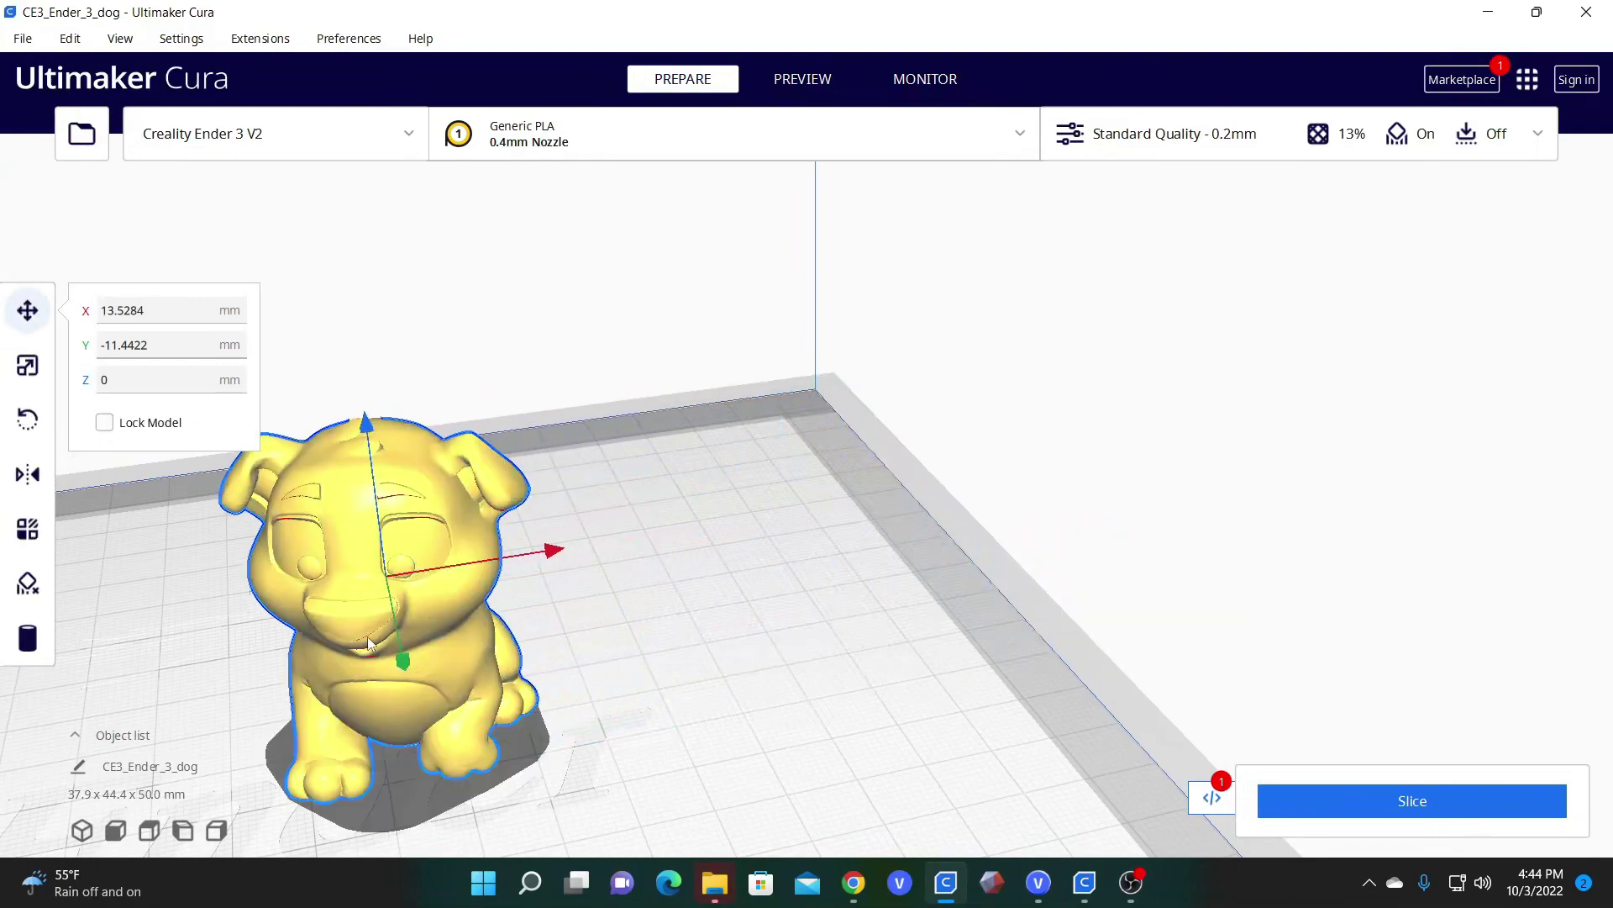
click(30, 370)
drag(652, 522, 1120, 543)
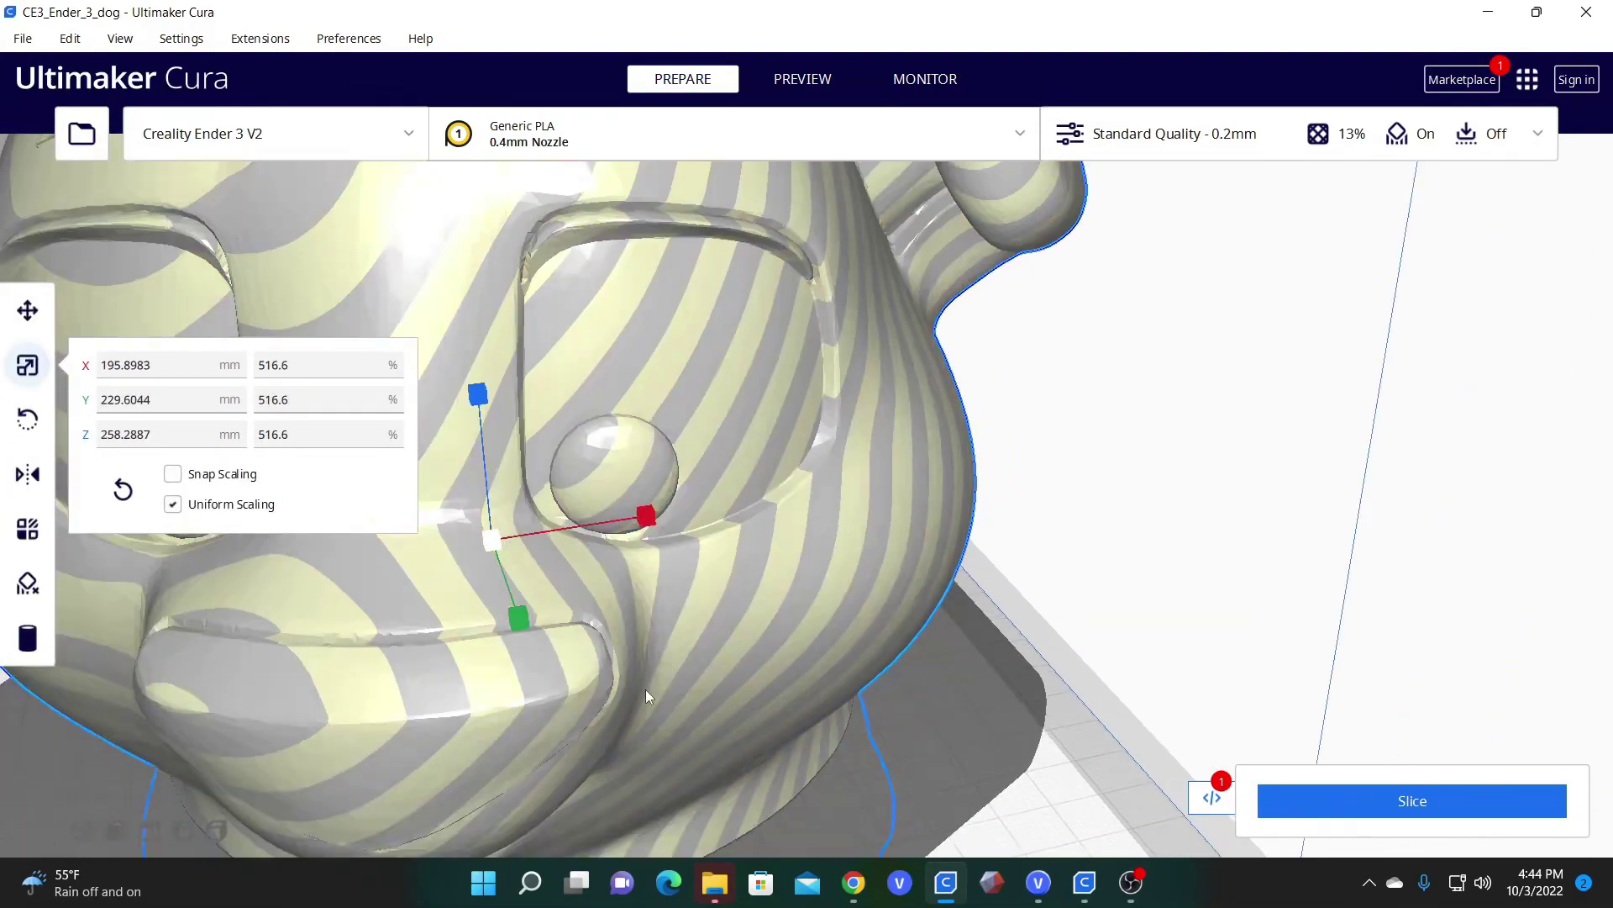
Zoom out and orbit to see the plate nearly edge-on.
scroll(628, 692, down, 5)
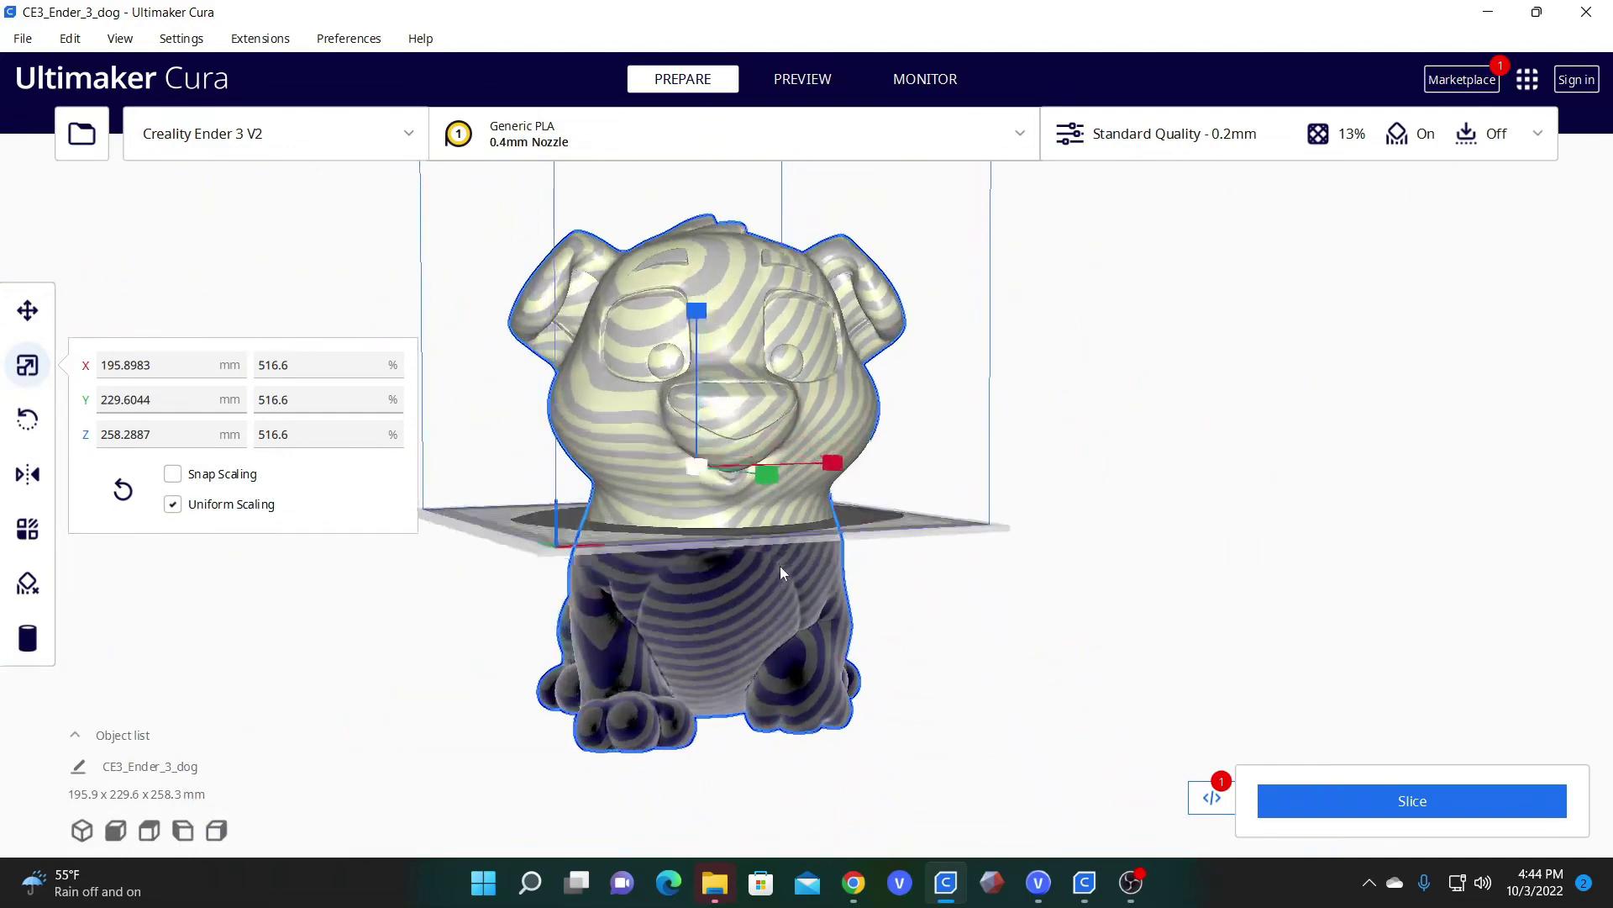
right_drag(780, 567, 987, 477)
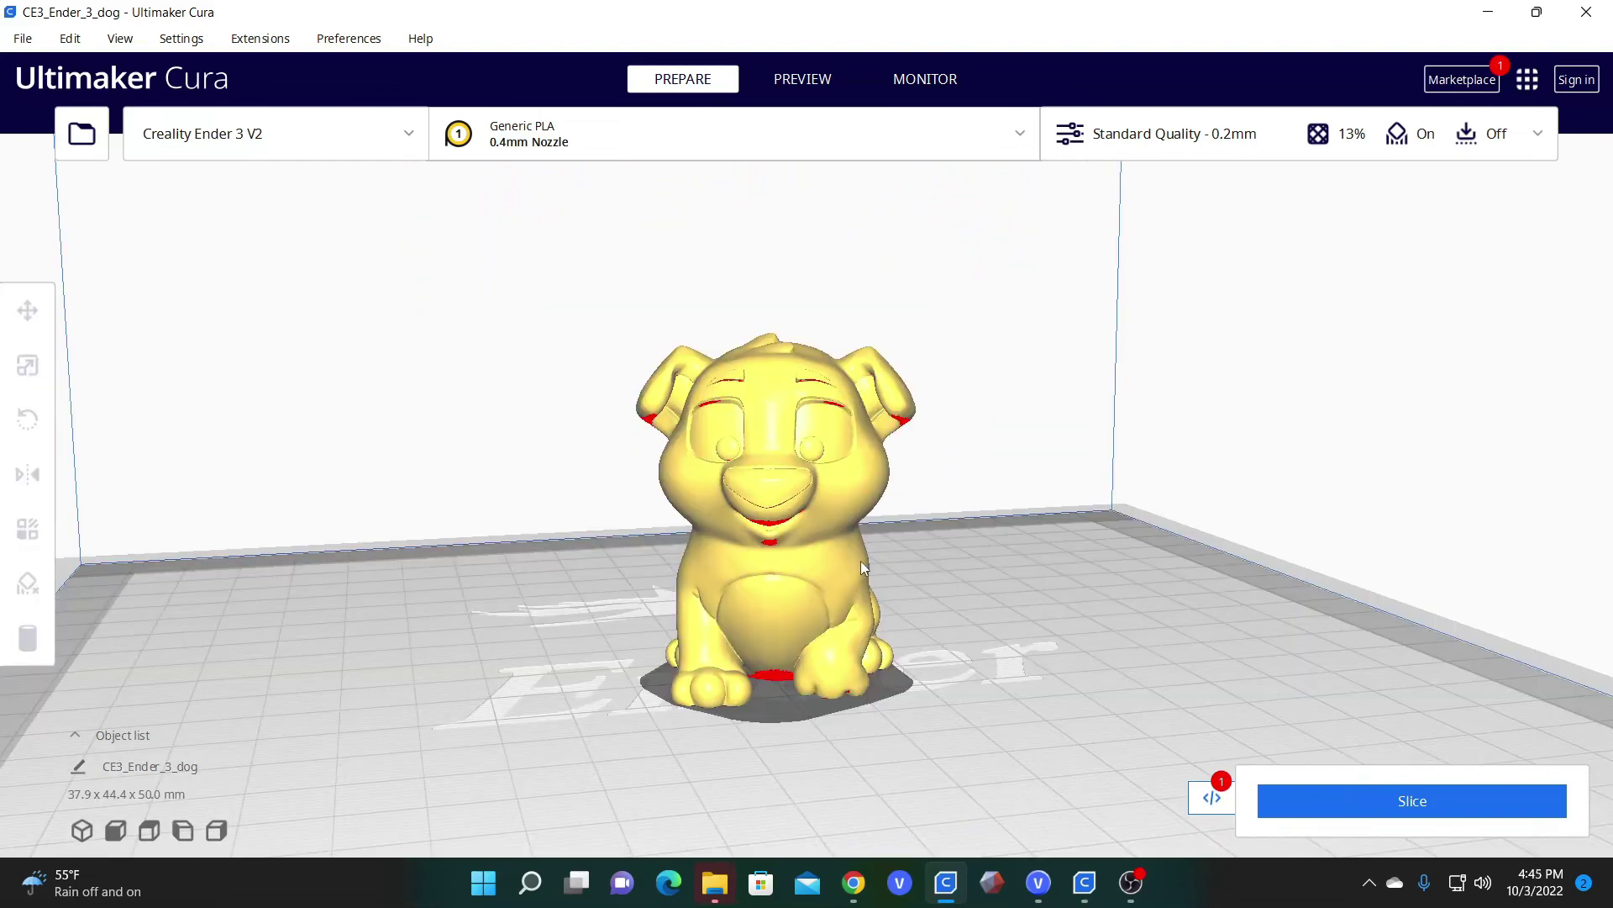
Orbit and zoom around and beneath the plate to show the dog's coloured overhang shading.
right_drag(753, 443, 960, 508)
right_drag(772, 689, 725, 697)
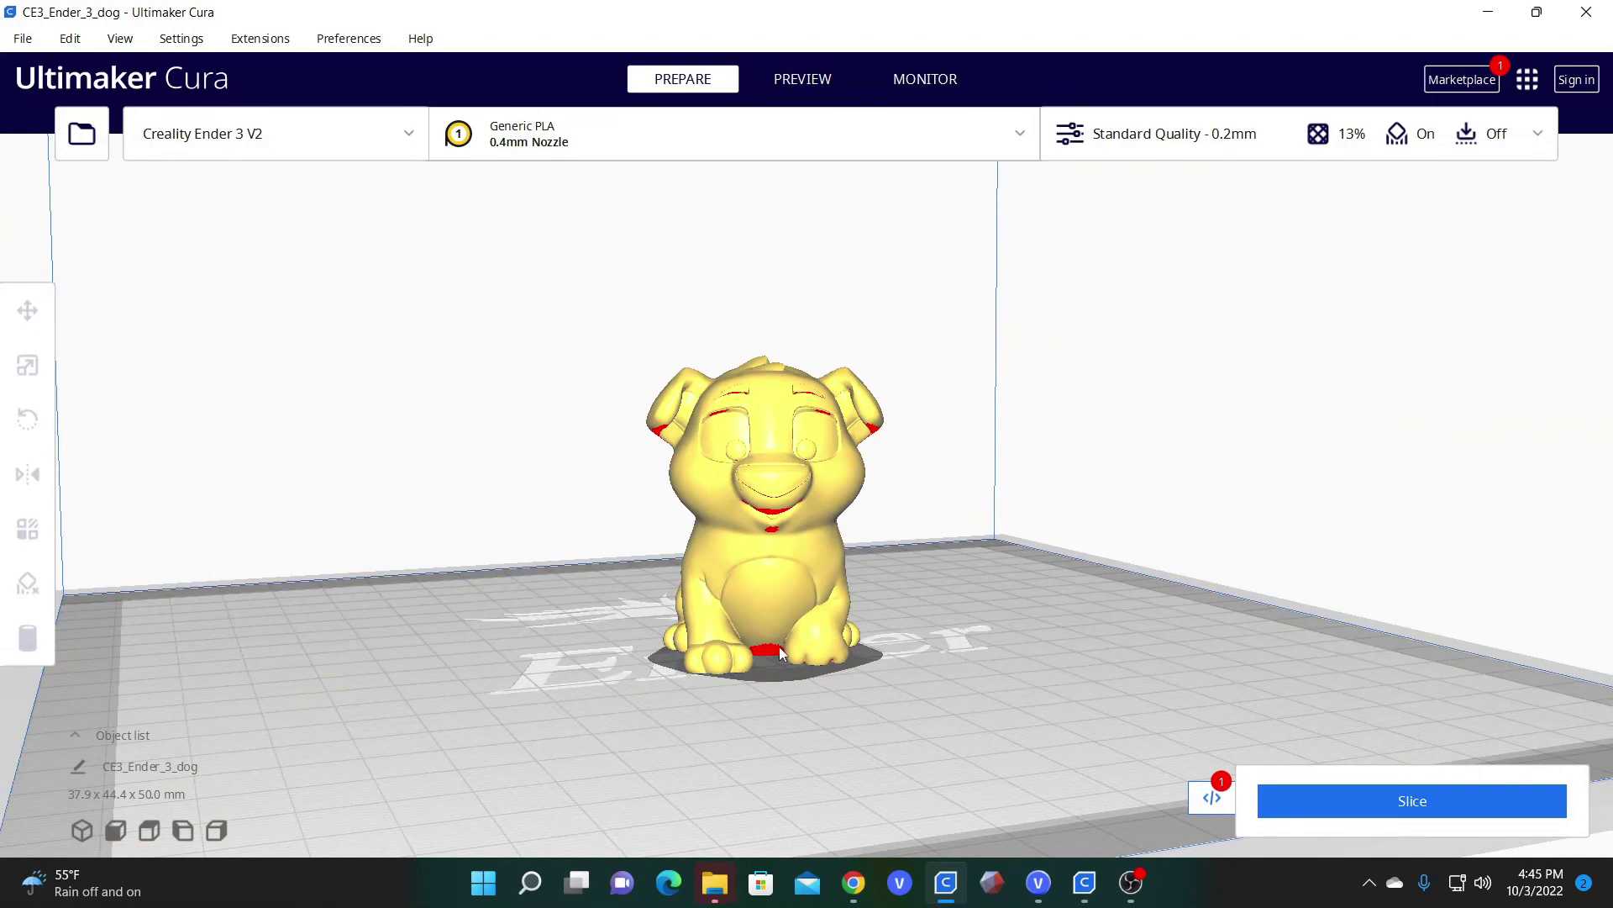
scroll(745, 598, up, 8)
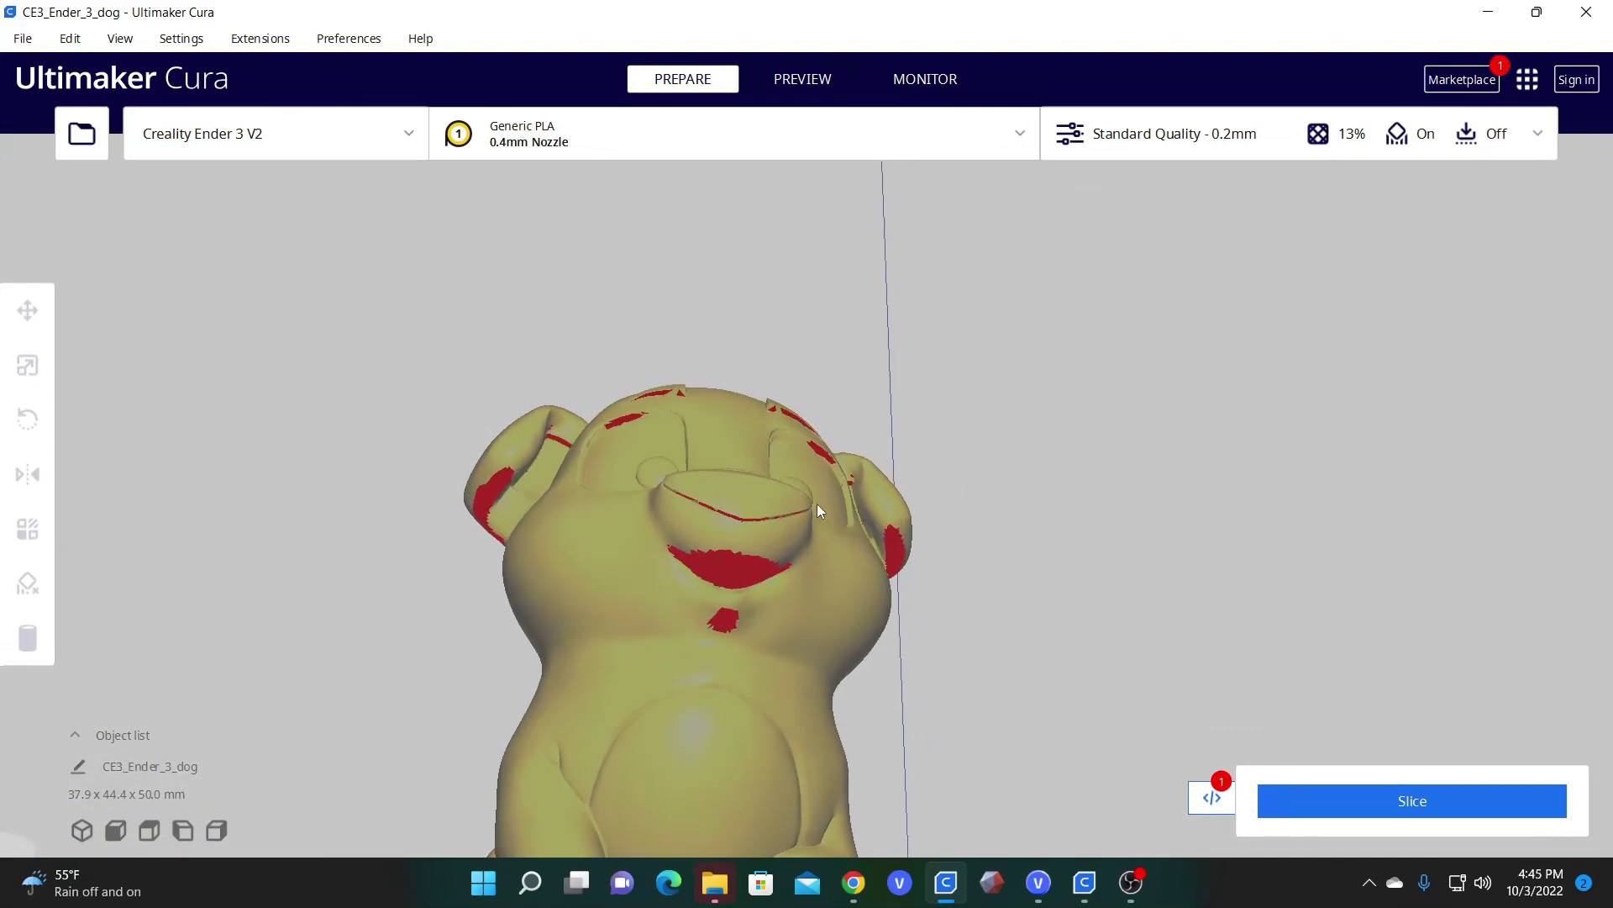
right_drag(708, 566, 802, 524)
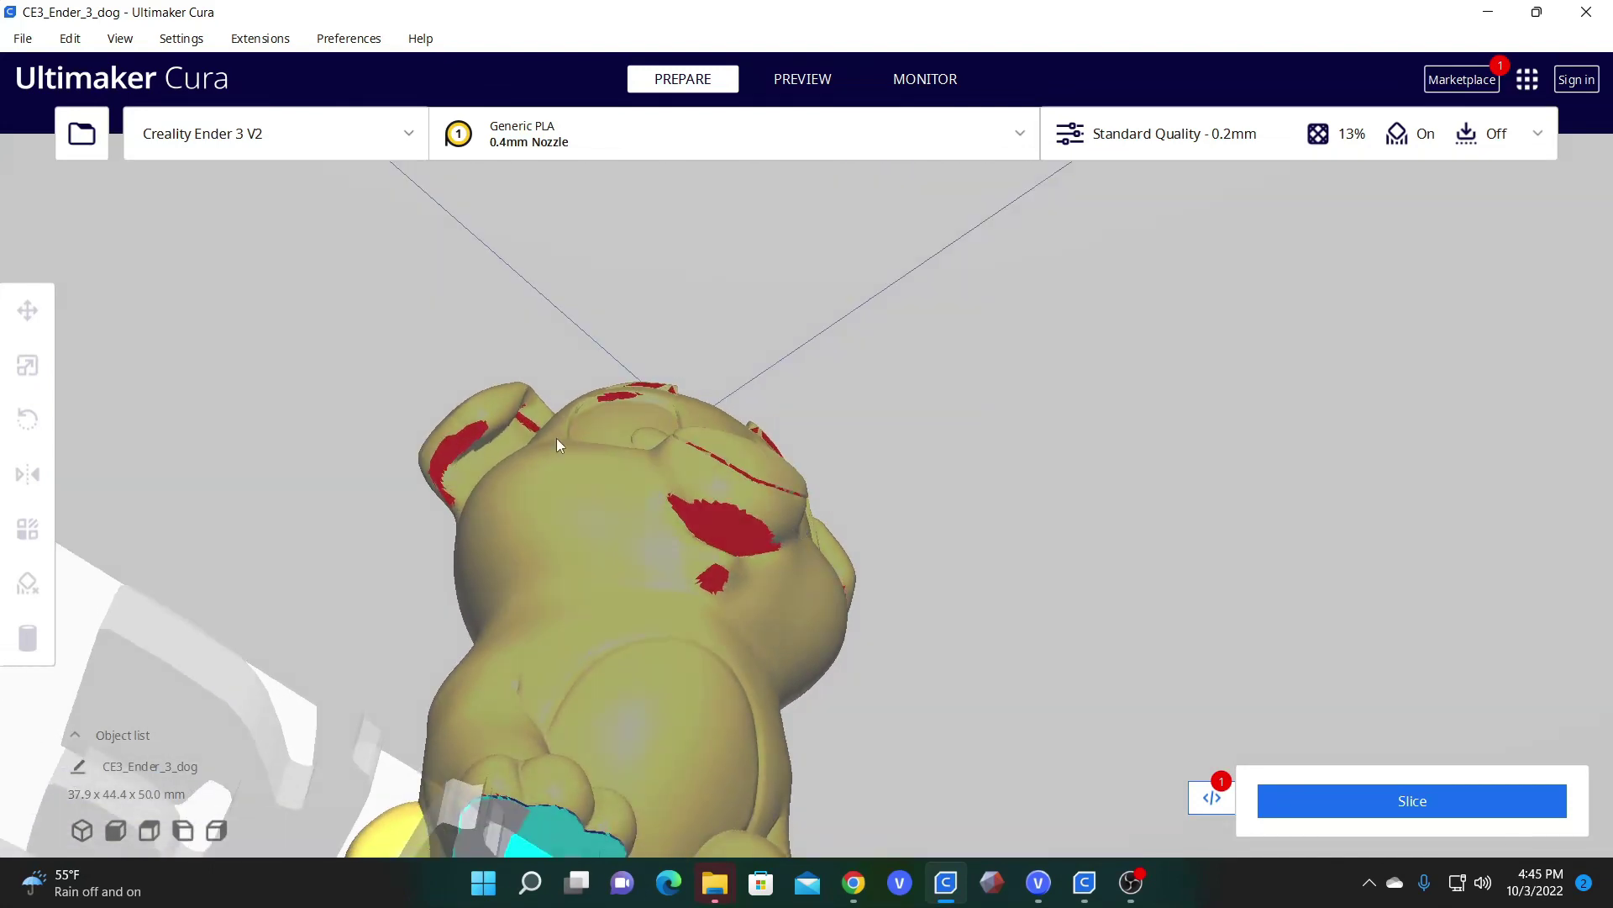
right_drag(782, 575, 521, 580)
right_drag(750, 713, 764, 627)
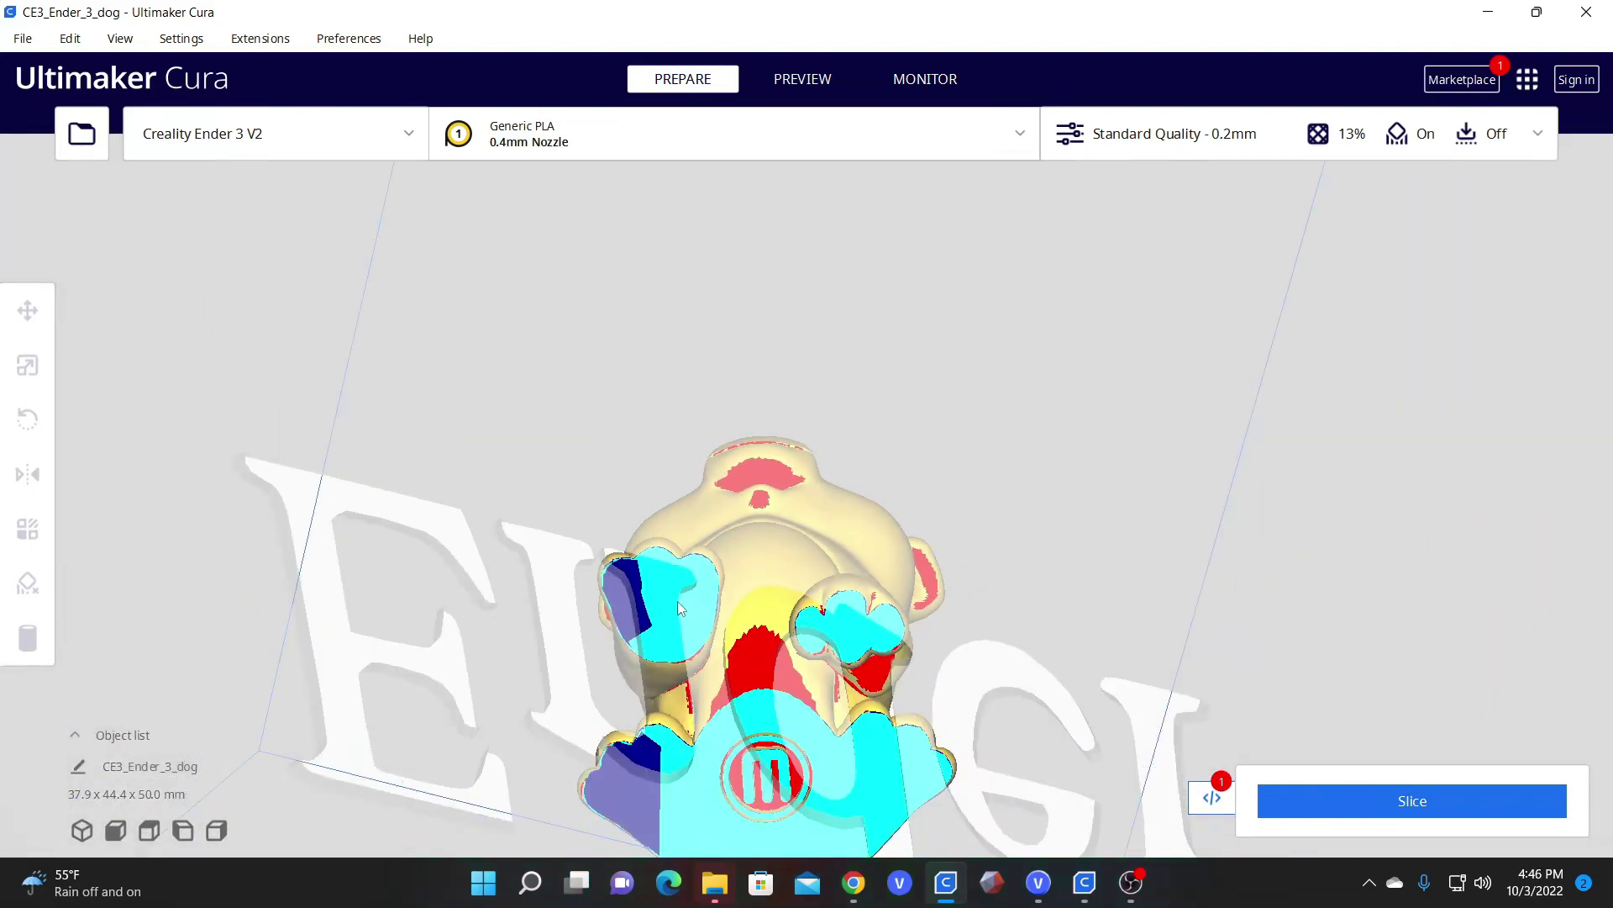
right_drag(679, 602, 719, 559)
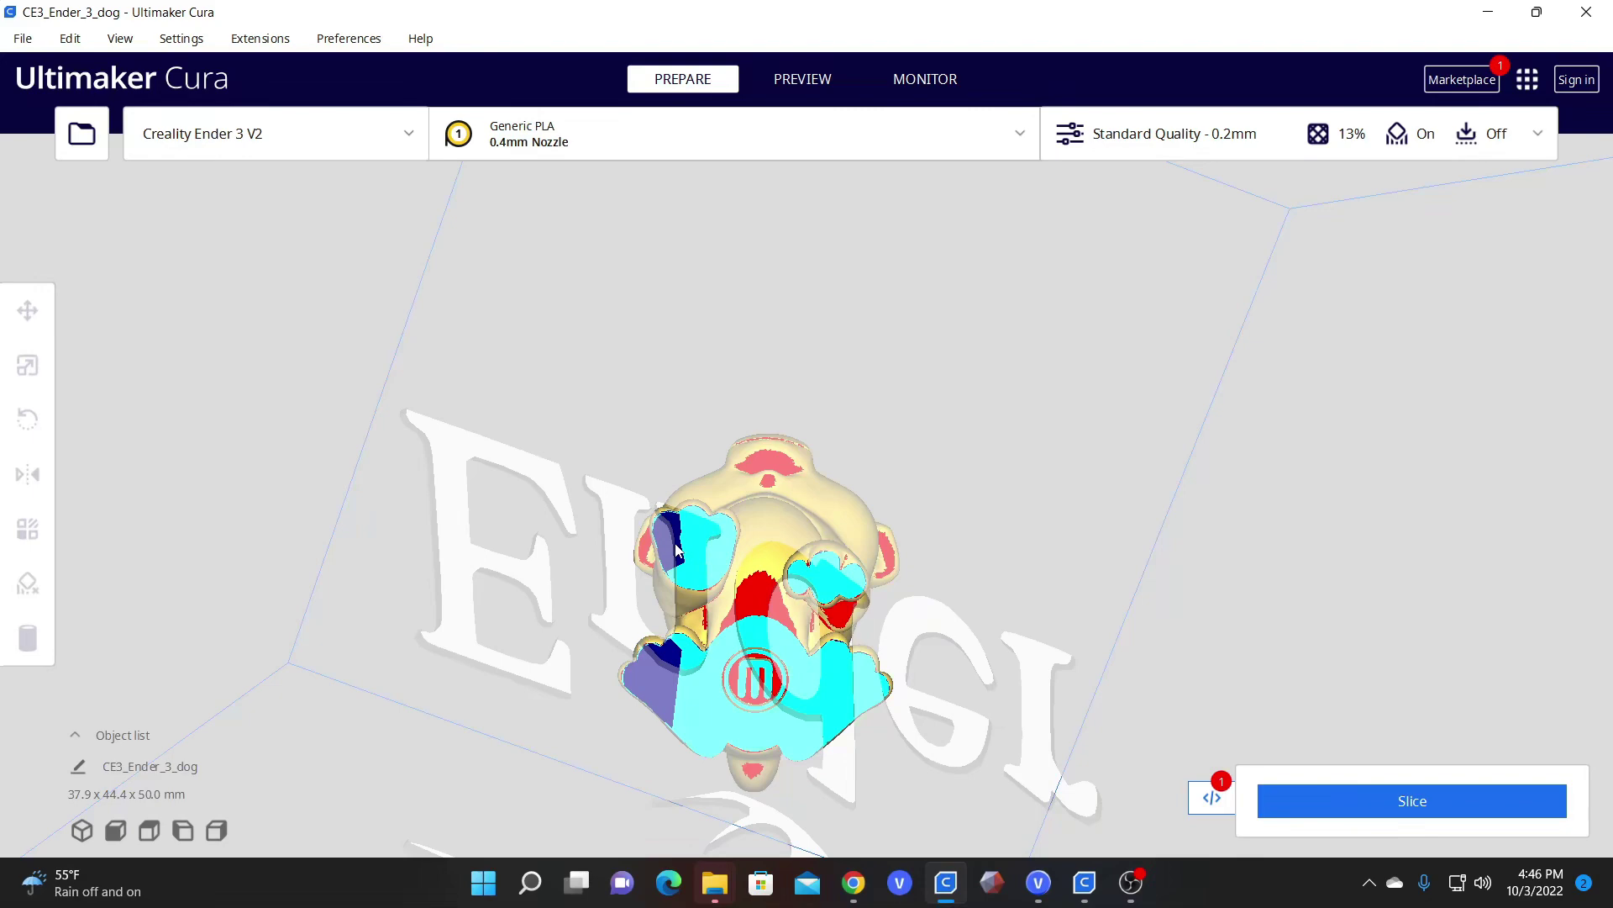
right_drag(680, 551, 620, 566)
Select the dog and lift it 14.53 mm above the build plate, viewing it from below.
click(619, 565)
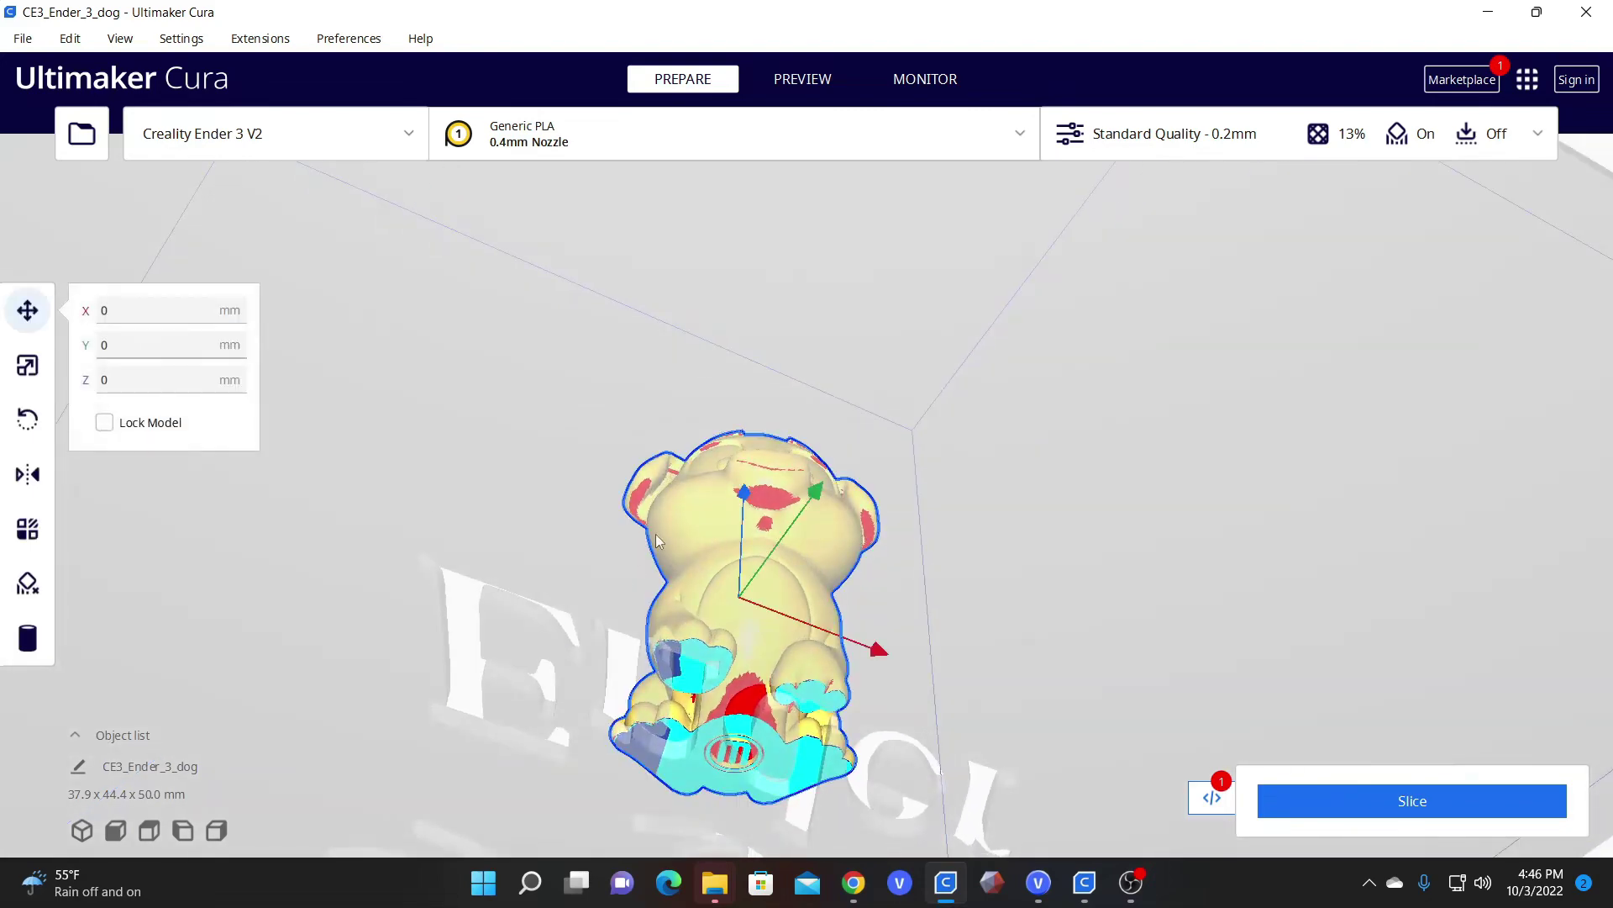
right_drag(658, 724, 690, 656)
drag(736, 536, 718, 567)
right_drag(739, 609, 624, 645)
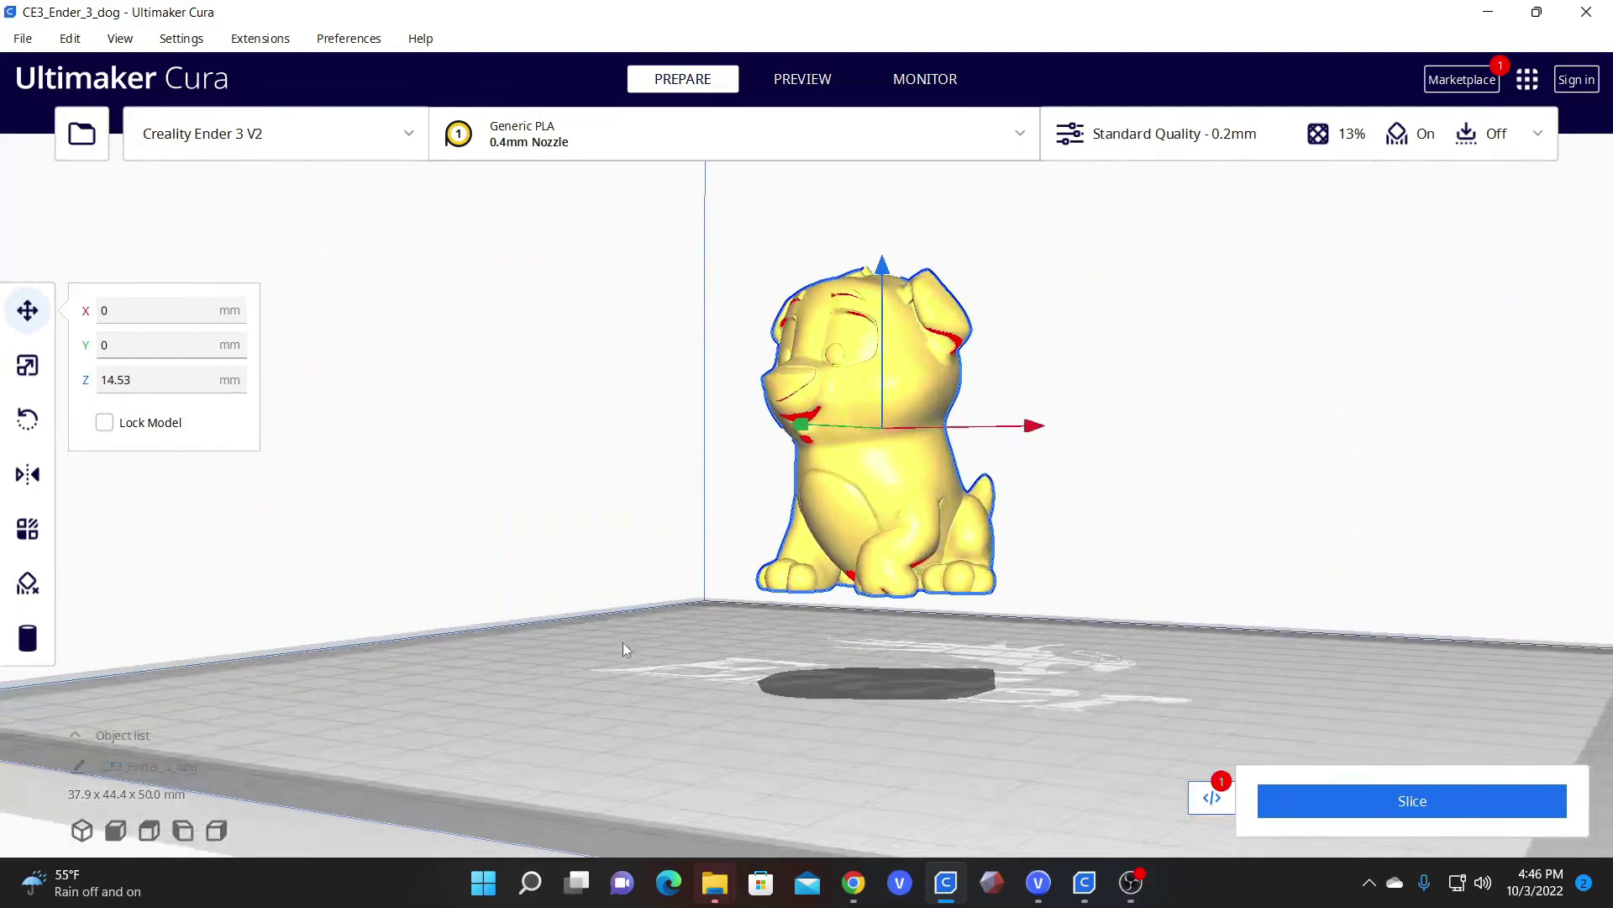
right_drag(850, 642, 802, 363)
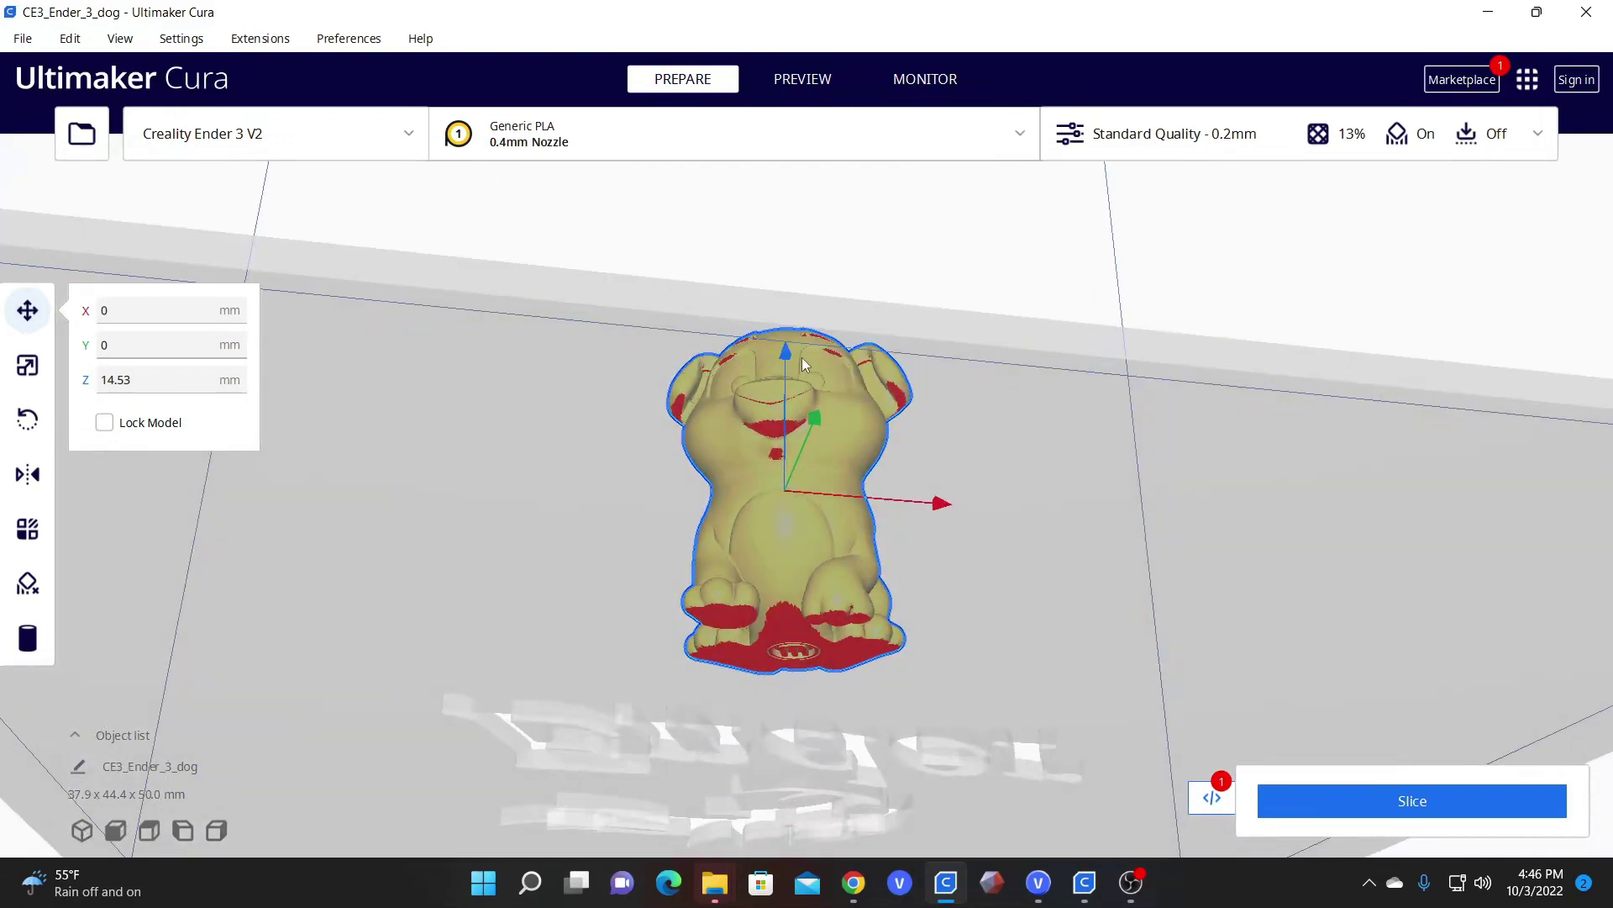
Lower the dog to Z -5.087 so its feet sink below the plate, inspecting from the front.
drag(783, 363, 746, 466)
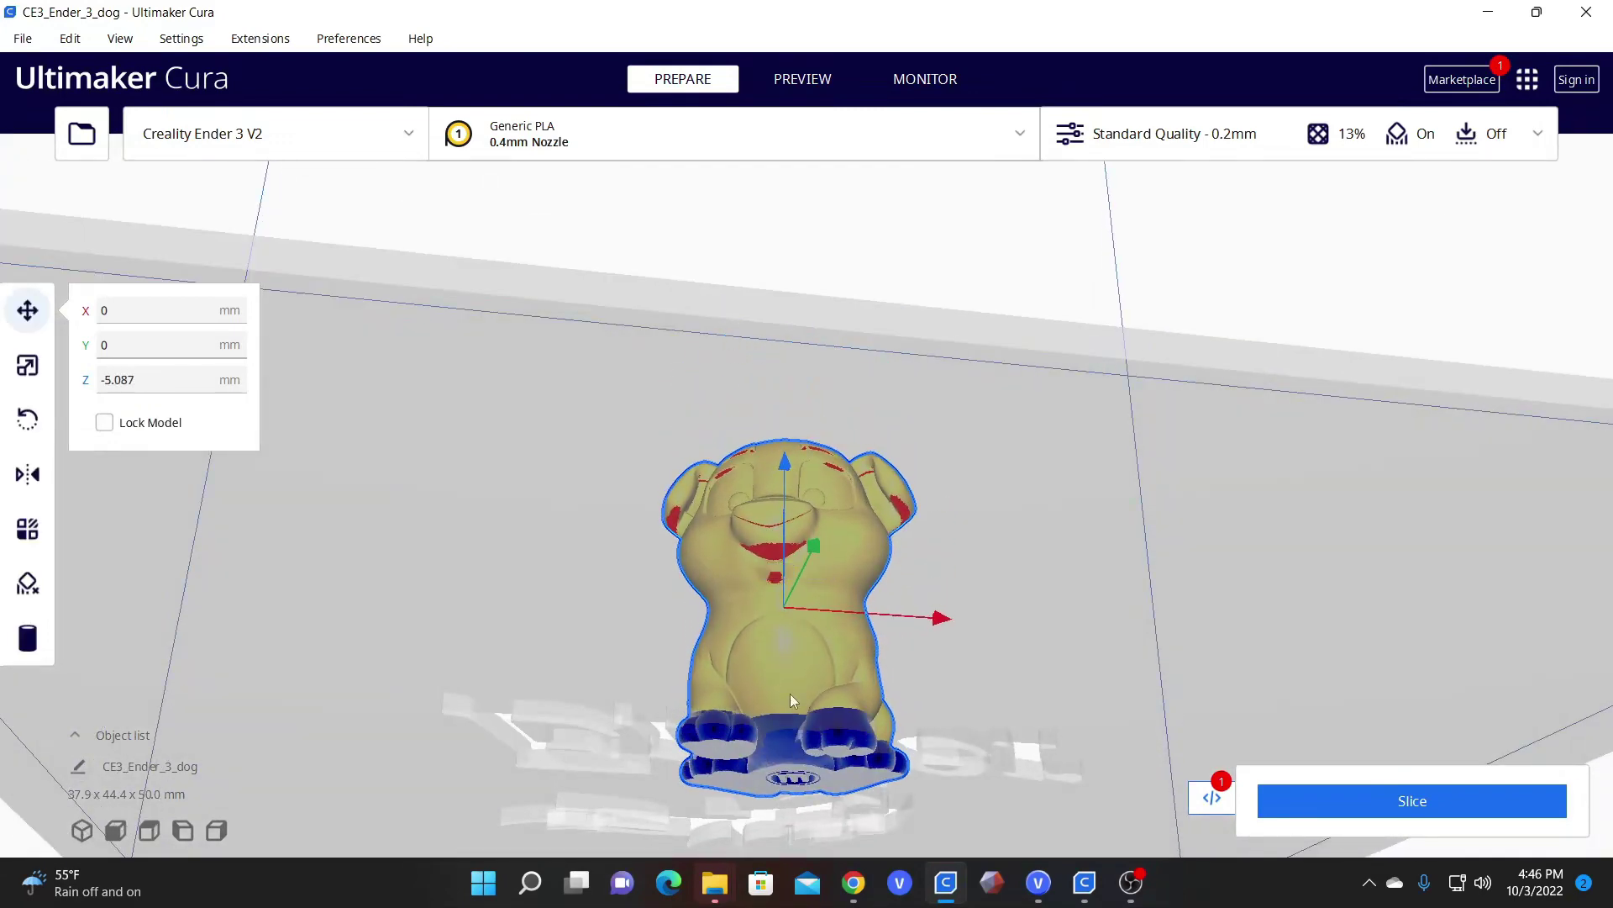
right_drag(790, 693, 854, 882)
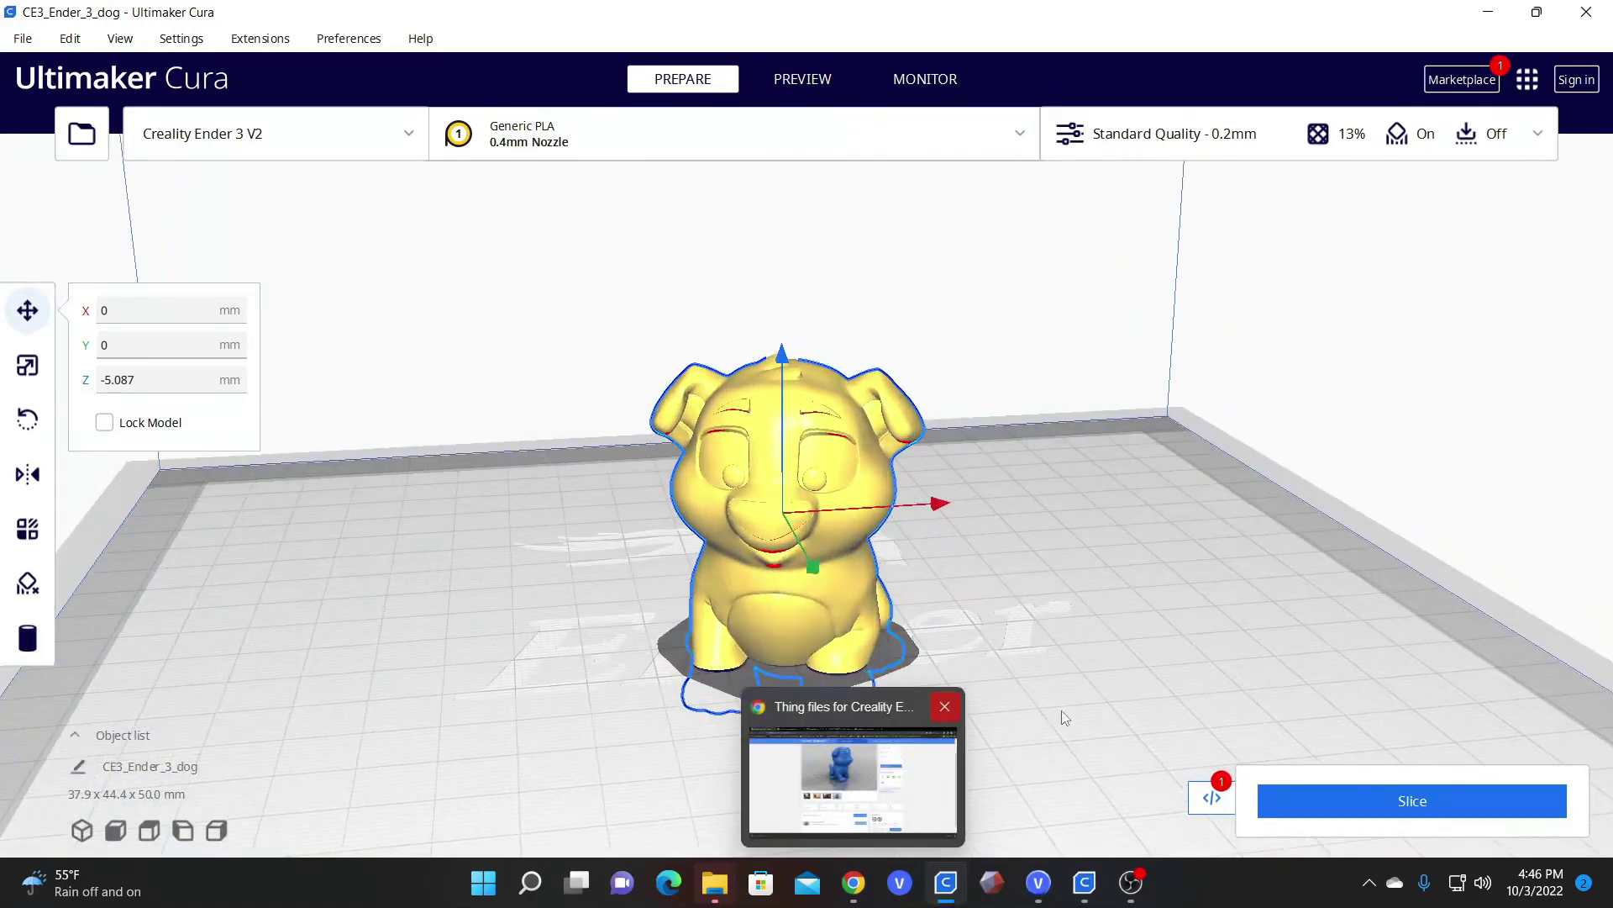
right_drag(1061, 709, 856, 717)
scroll(890, 664, up, 3)
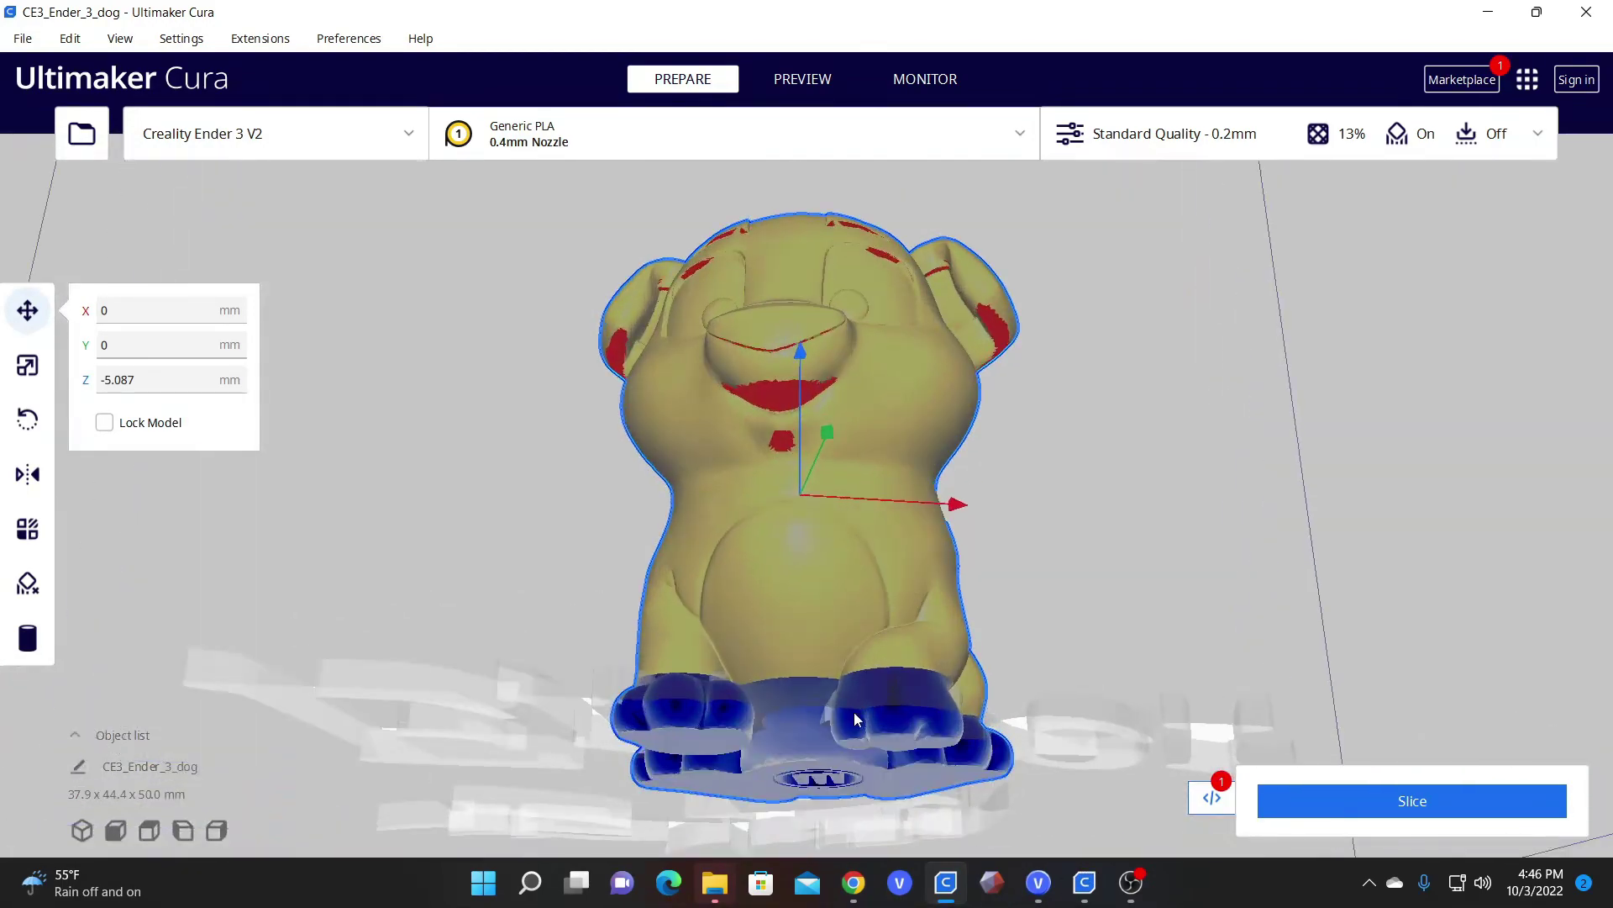
right_drag(721, 732, 742, 793)
right_drag(1194, 570, 1311, 570)
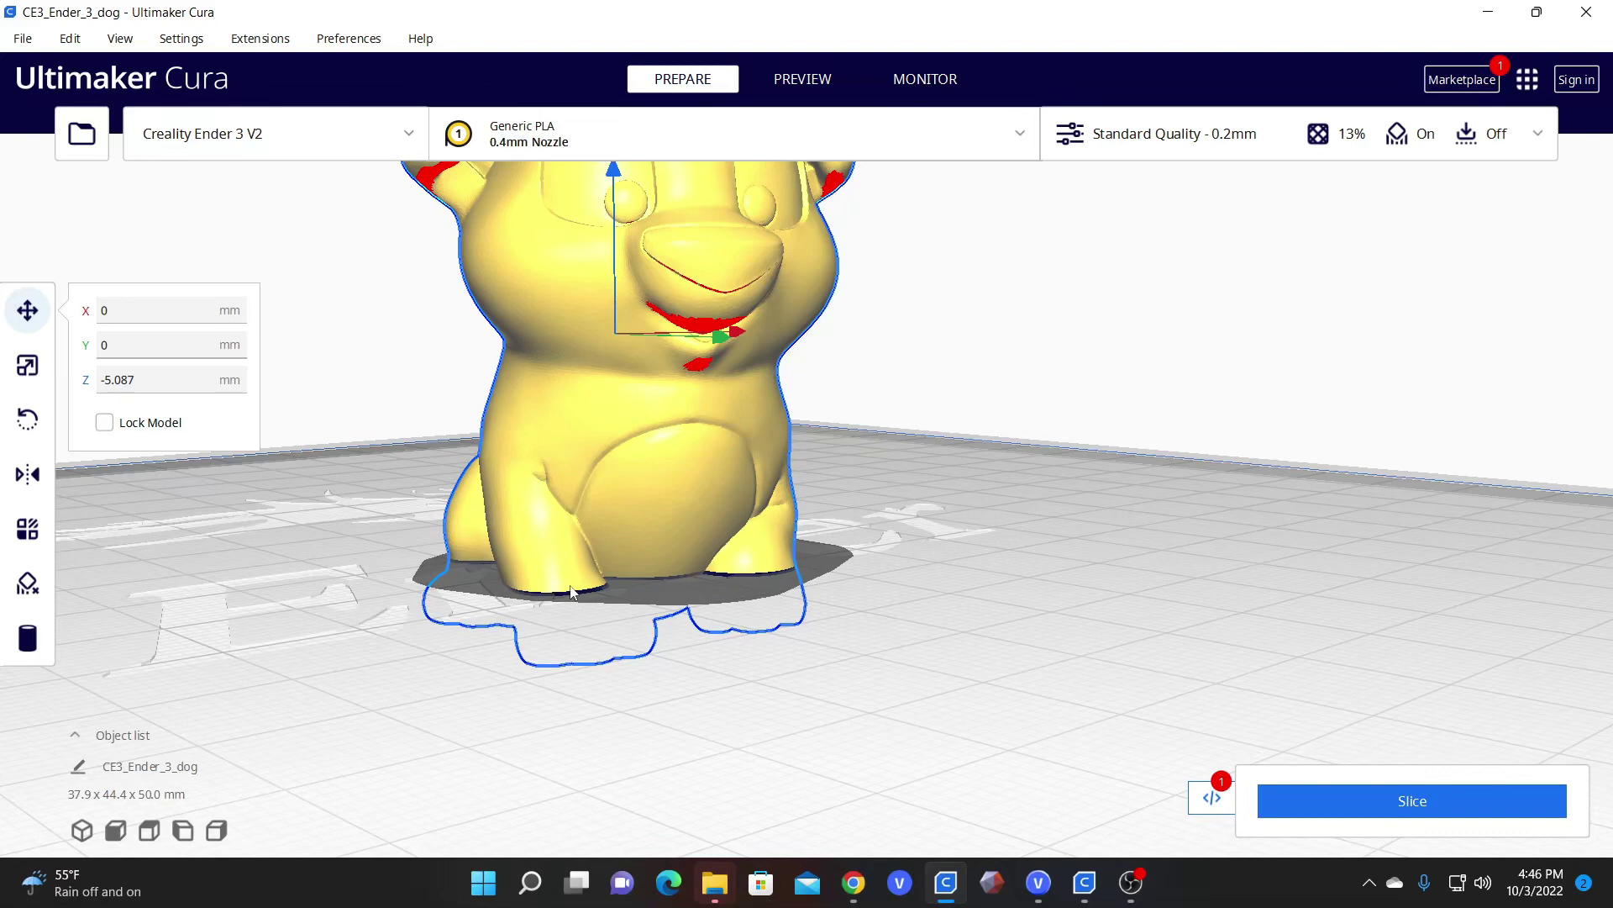
Replace the Z value -5.087 with 0 in the Move panel, then check the base from under the plate.
click(170, 382)
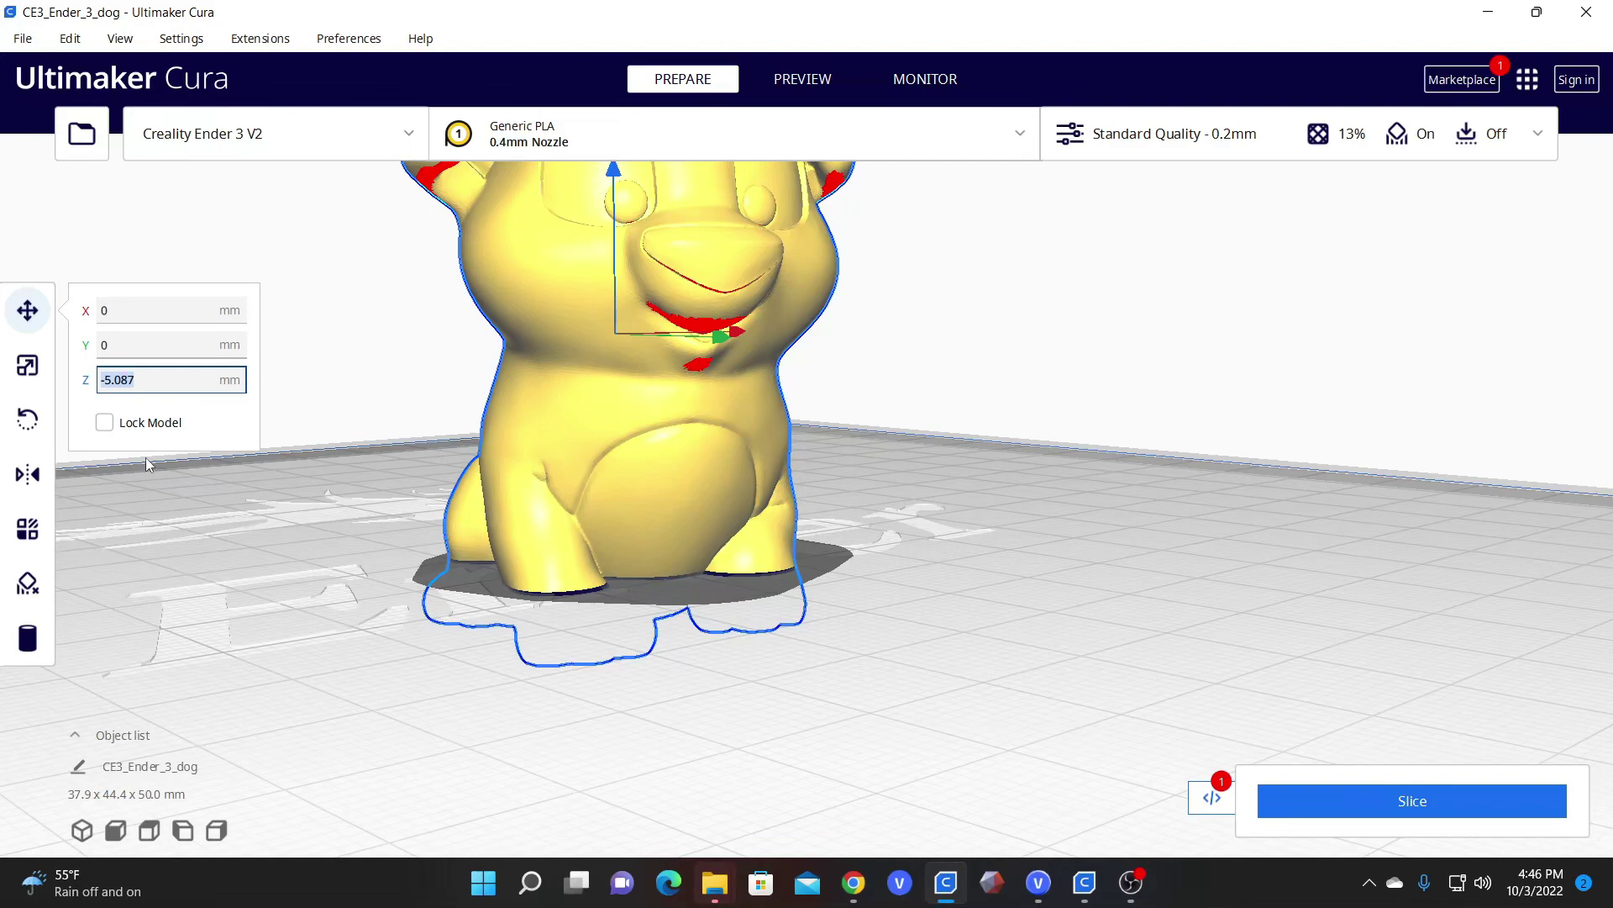
text(0)
key(Return)
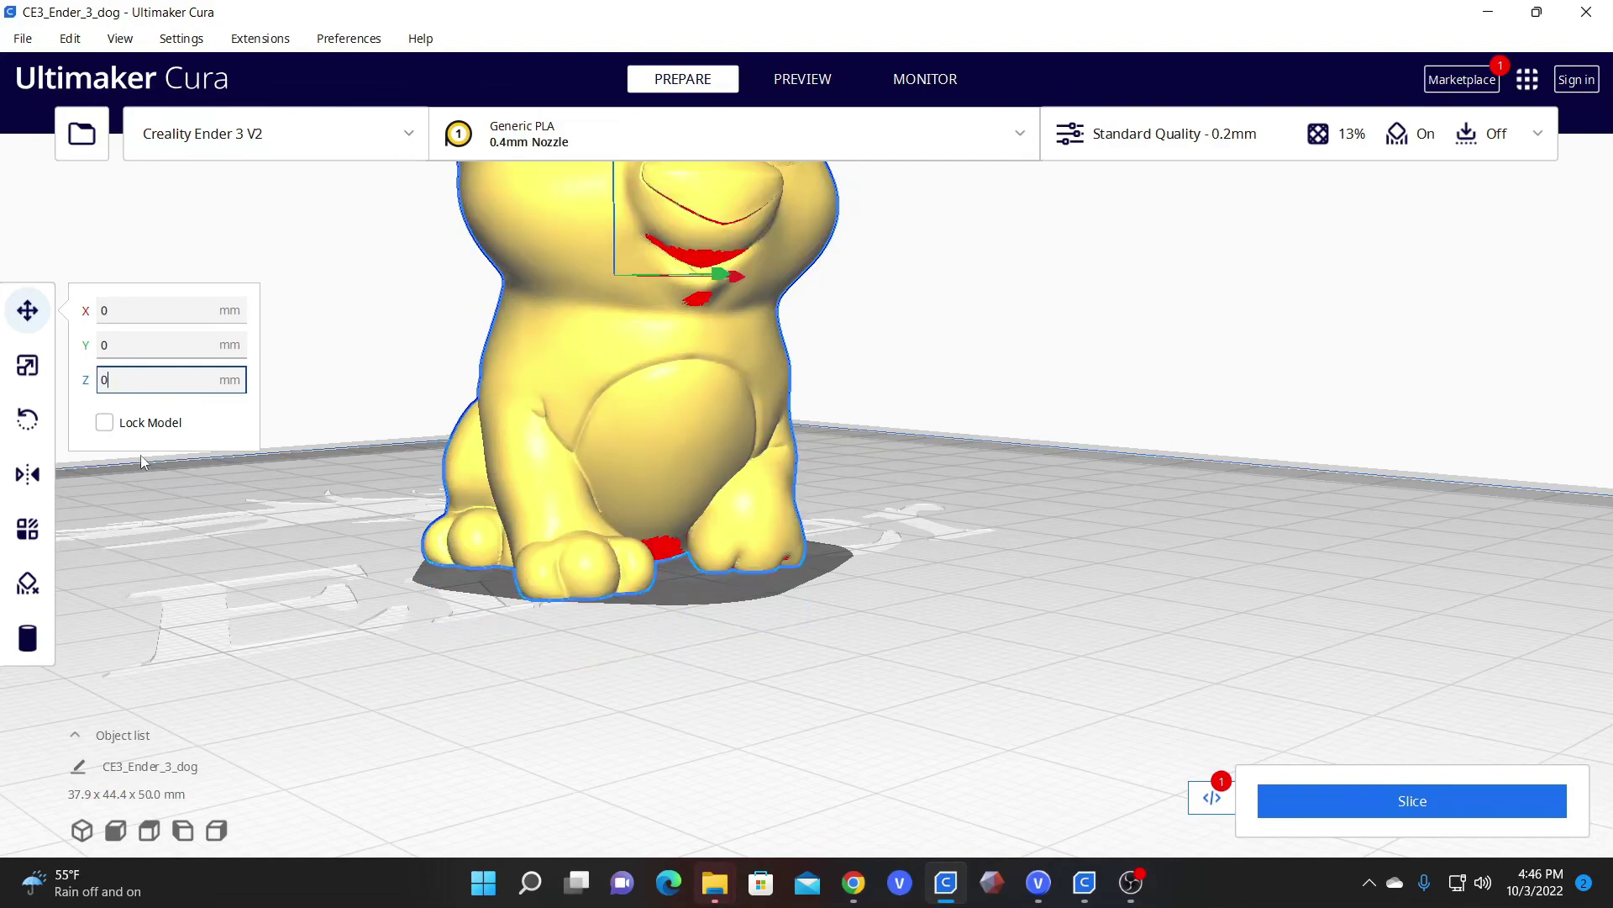
right_drag(439, 475, 556, 385)
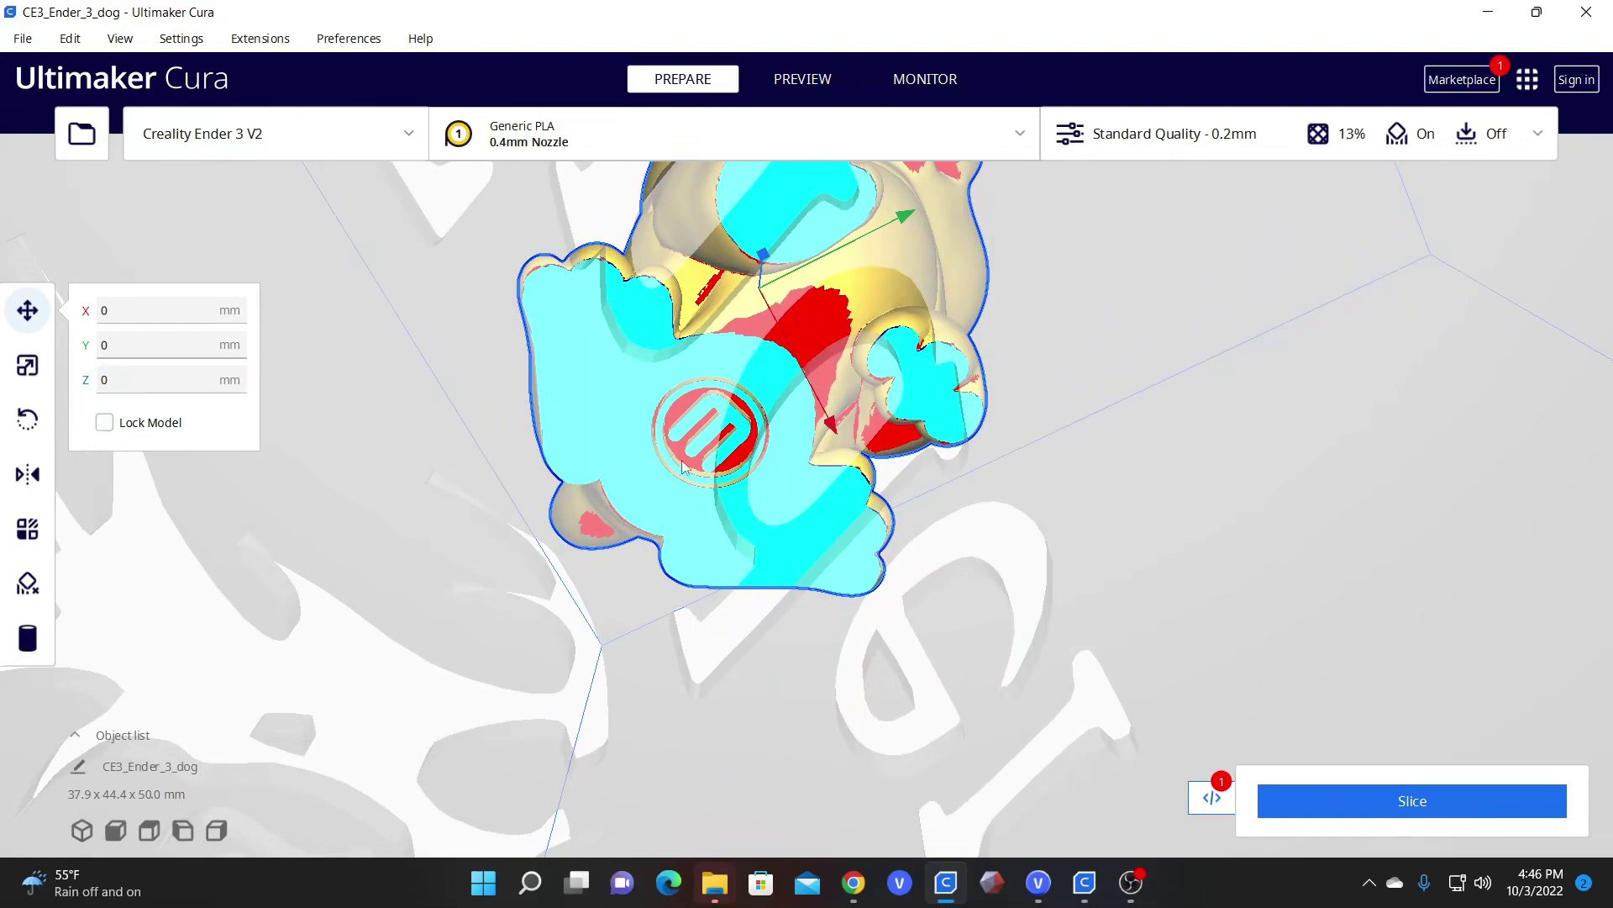